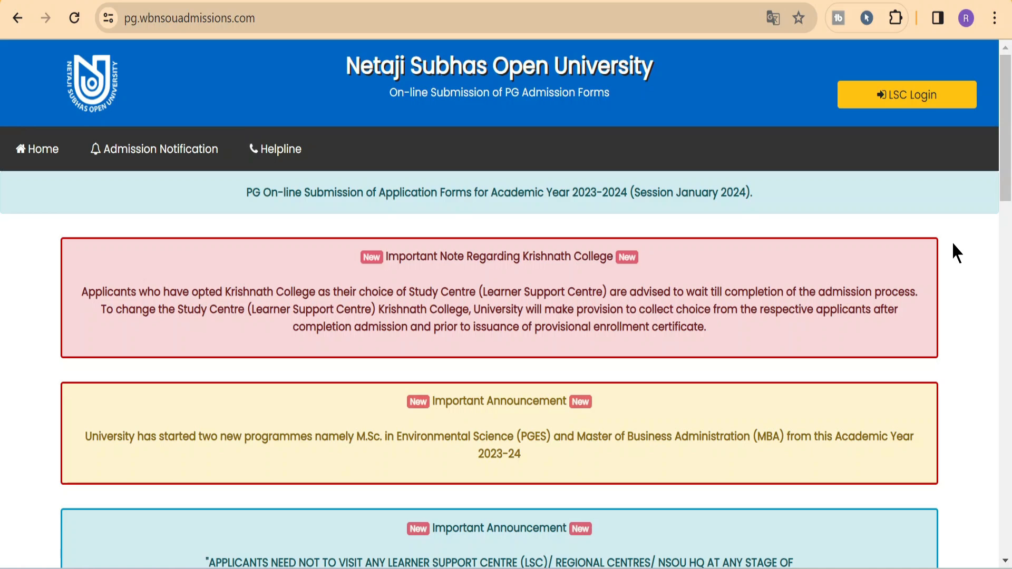
# Review the announcements and extended important dates on the admission home page, and open the PG admission registration page.
pyautogui.scroll(-6, 953, 244)
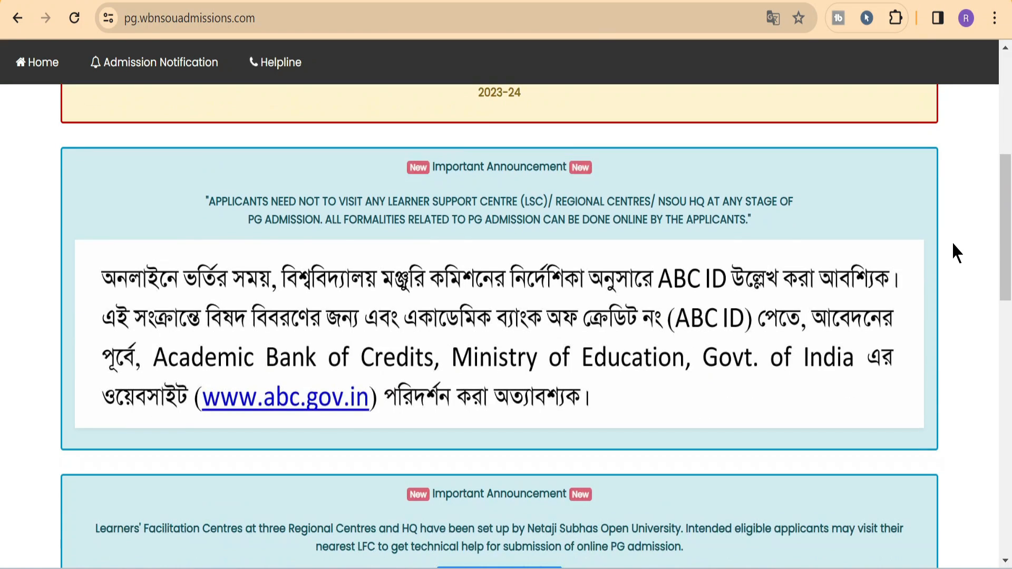
pyautogui.scroll(-5, 953, 244)
pyautogui.scroll(-3, 953, 243)
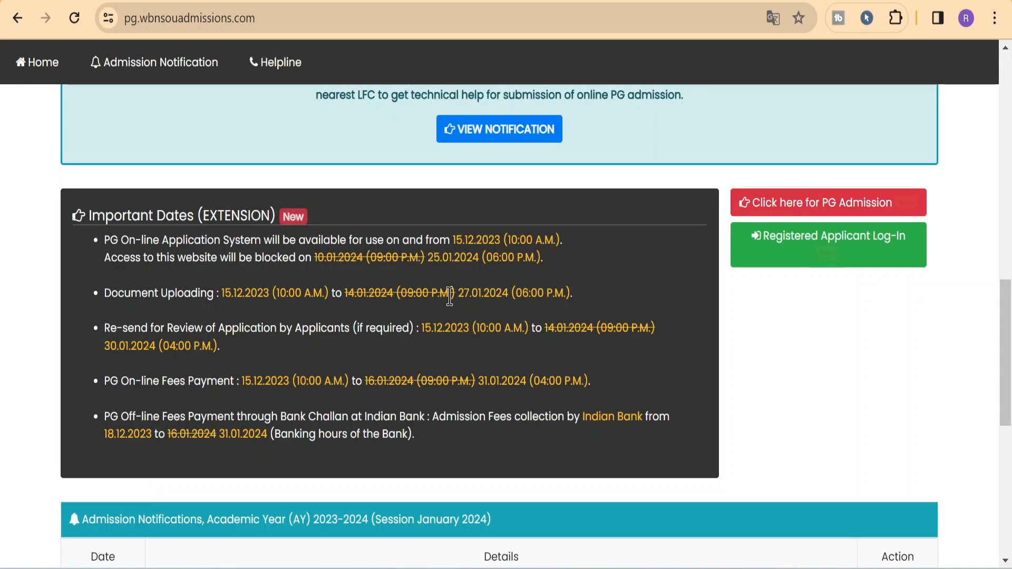
pyautogui.doubleClick(429, 258)
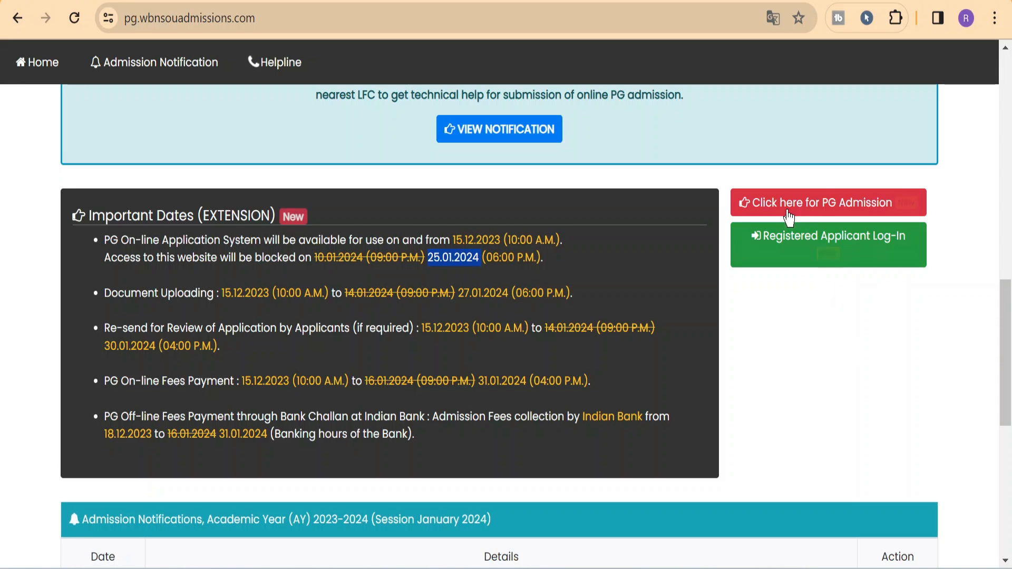
pyautogui.click(847, 211)
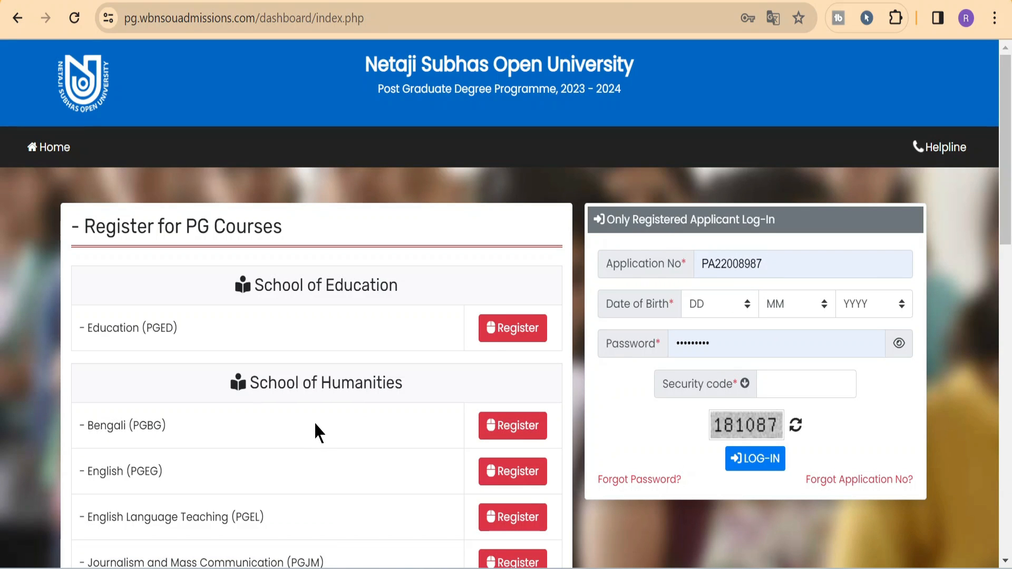
# Look through the PG courses by school and start registration for Bengali (PGBG).
pyautogui.scroll(-2, 315, 424)
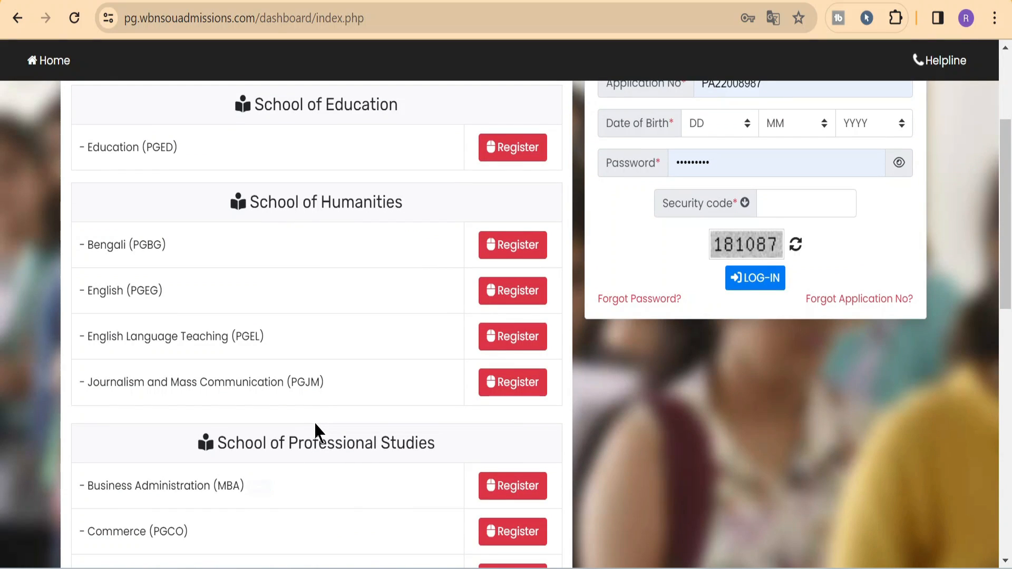
pyautogui.scroll(-10, 339, 354)
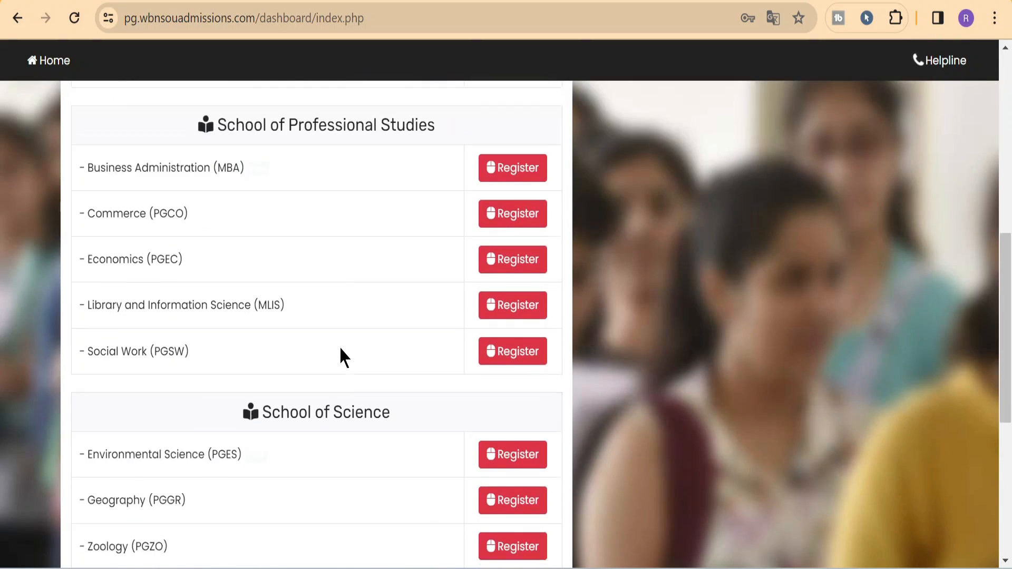
pyautogui.scroll(12, 365, 393)
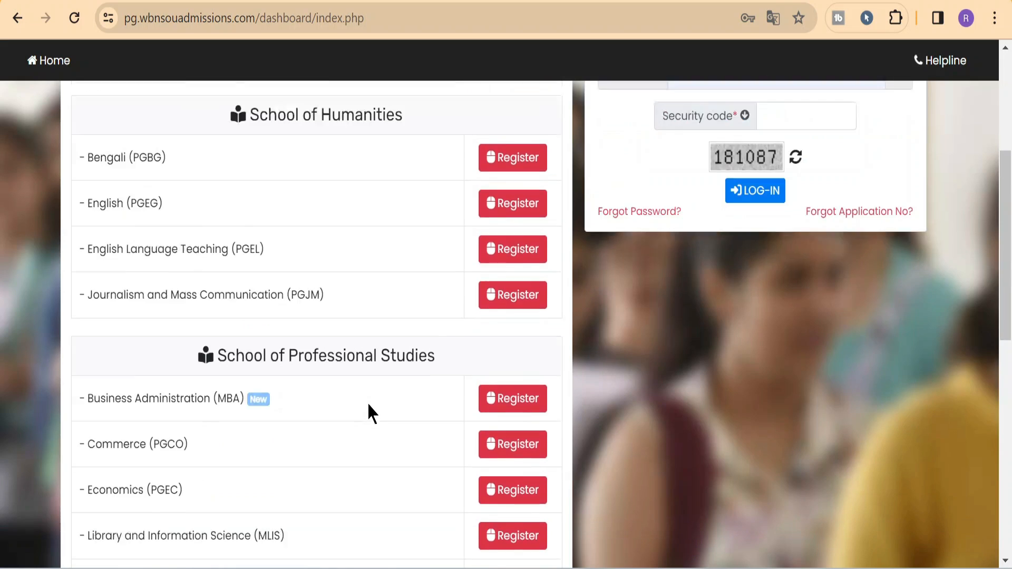
pyautogui.scroll(-1, 337, 379)
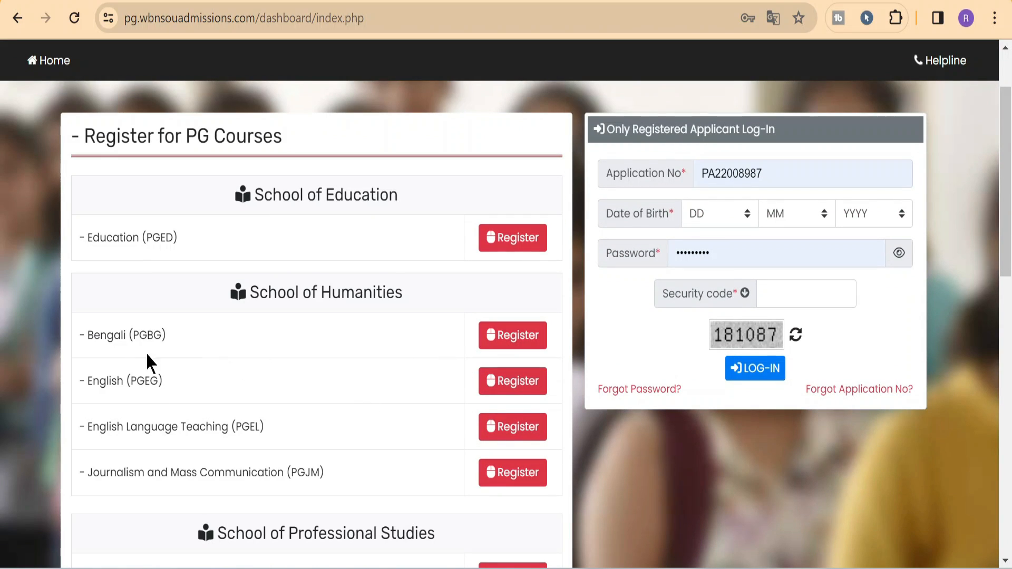
pyautogui.click(525, 341)
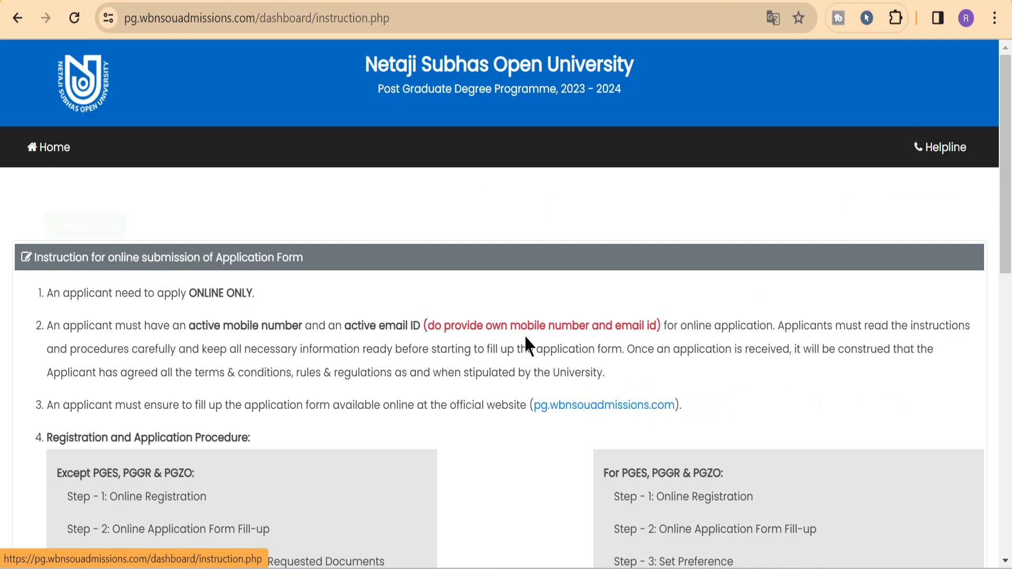
# Confirm that all application instructions have been read and understood, and proceed to the registration form.
pyautogui.scroll(-3, 525, 340)
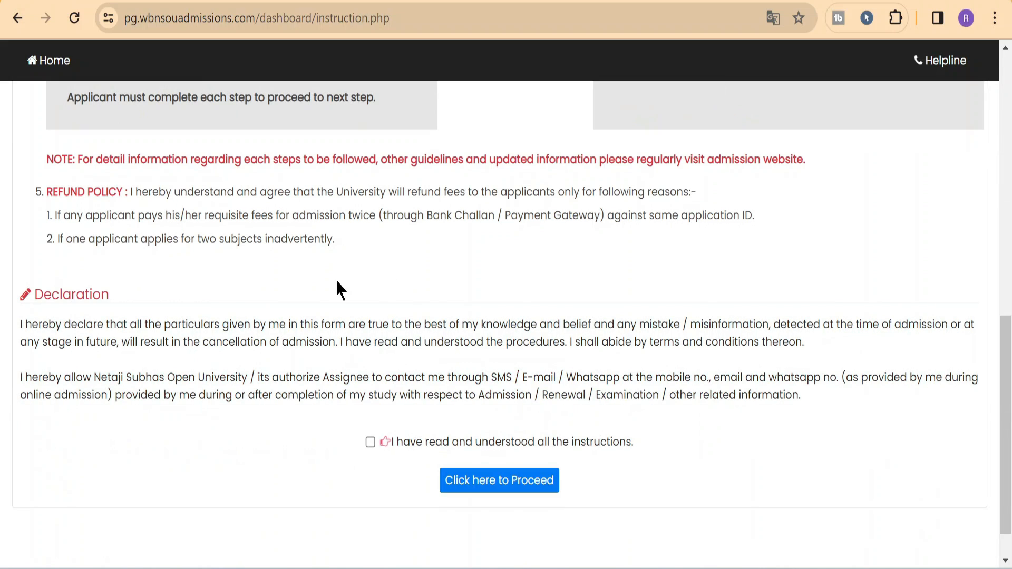
pyautogui.click(371, 442)
pyautogui.click(549, 488)
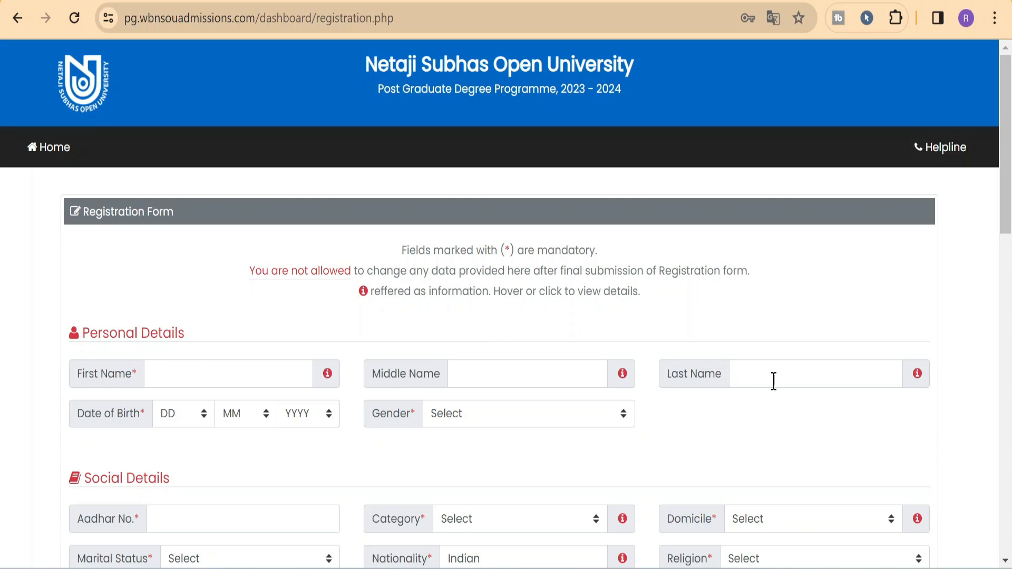
pyautogui.scroll(-2, 316, 380)
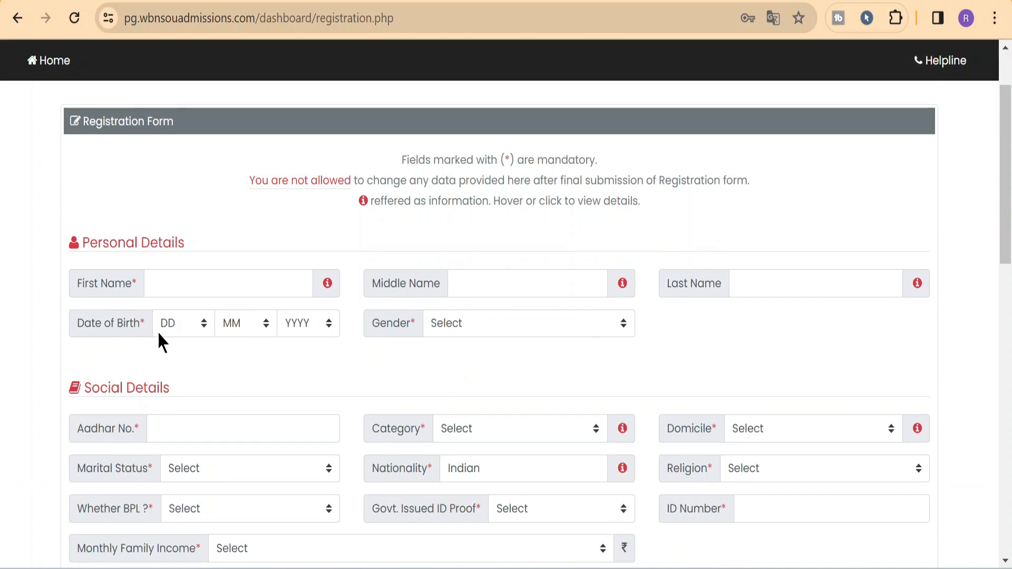
pyautogui.click(466, 327)
pyautogui.click(296, 371)
# Set the category to General and the domicile to West Bengal in the social details.
pyautogui.scroll(-2, 298, 374)
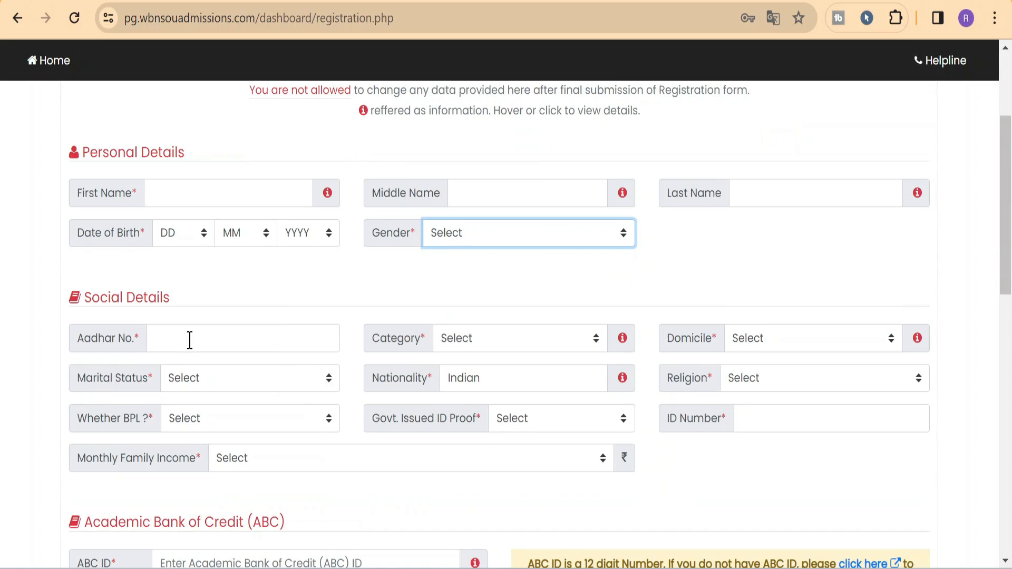
pyautogui.click(471, 342)
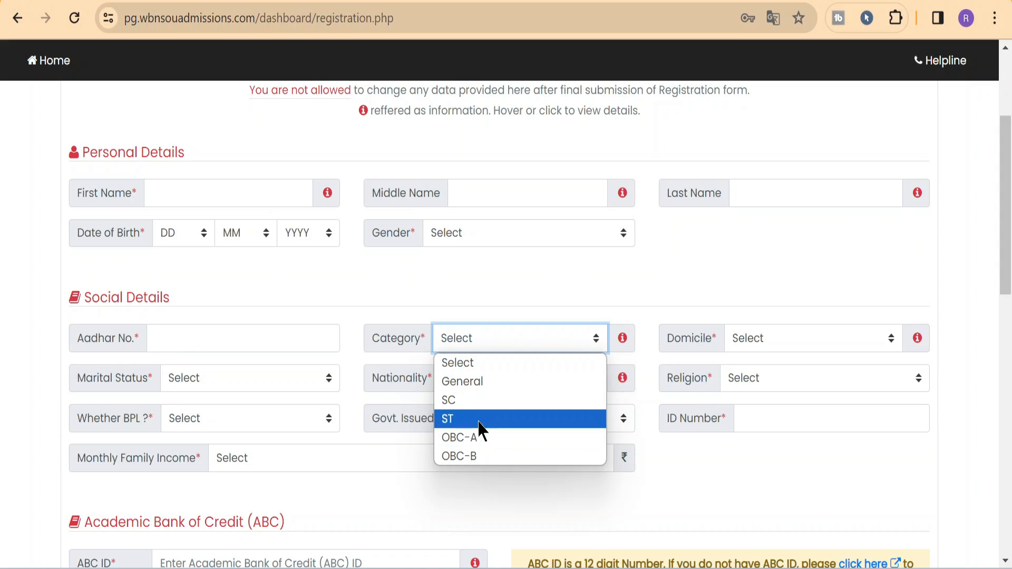
pyautogui.click(477, 381)
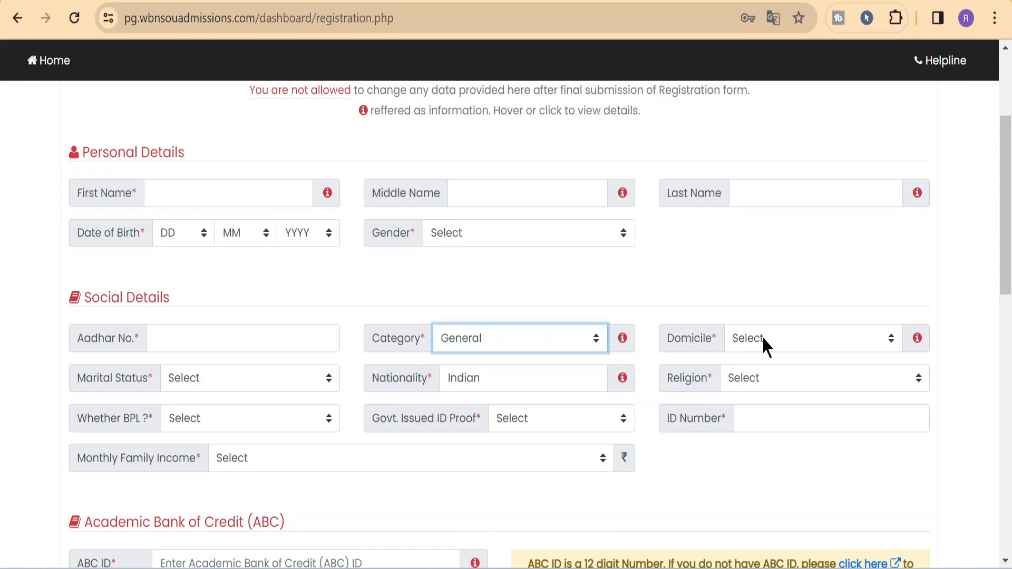
pyautogui.click(763, 342)
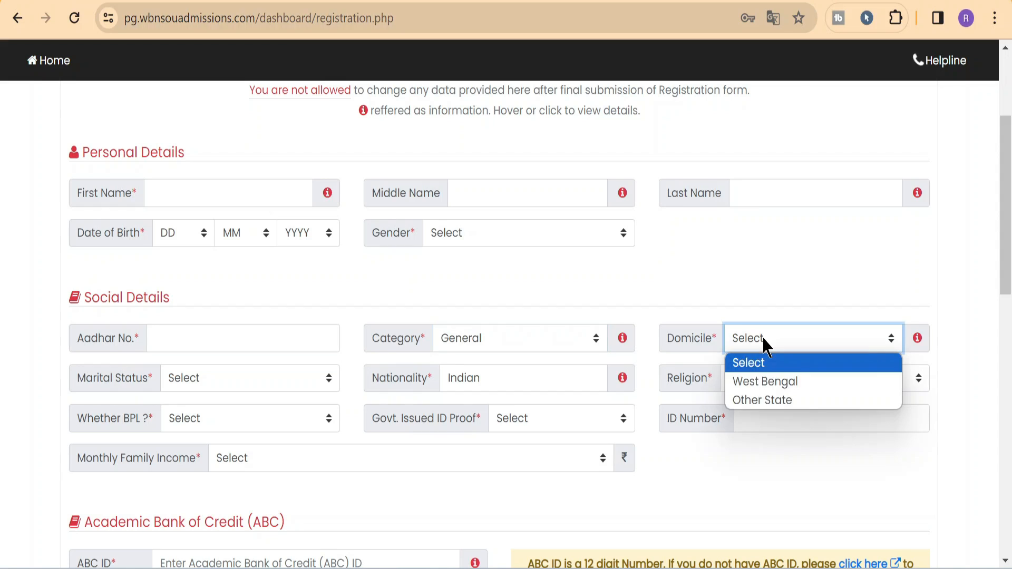
pyautogui.click(766, 378)
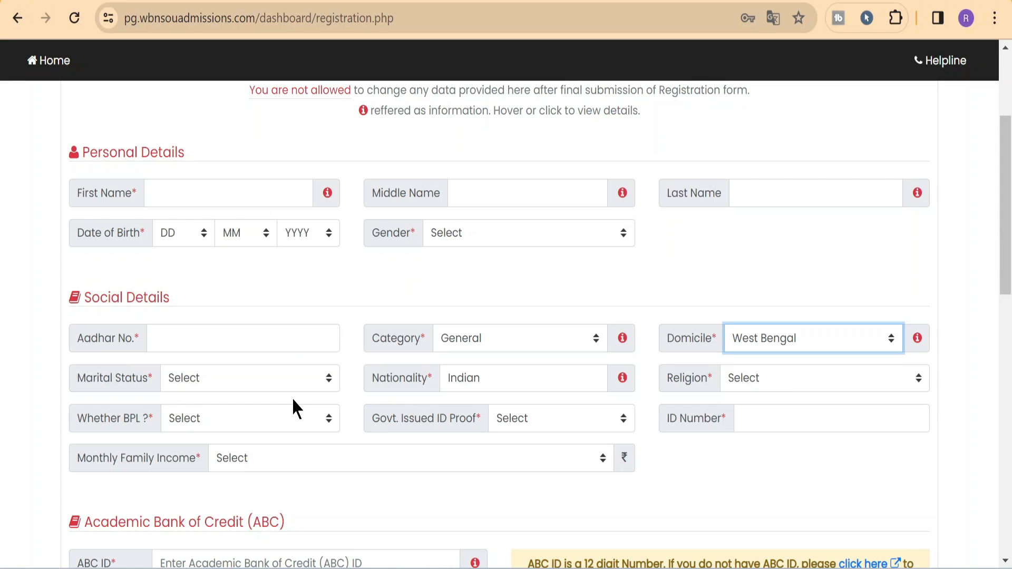
# Set the religion to Hinduism in the social details.
pyautogui.click(265, 389)
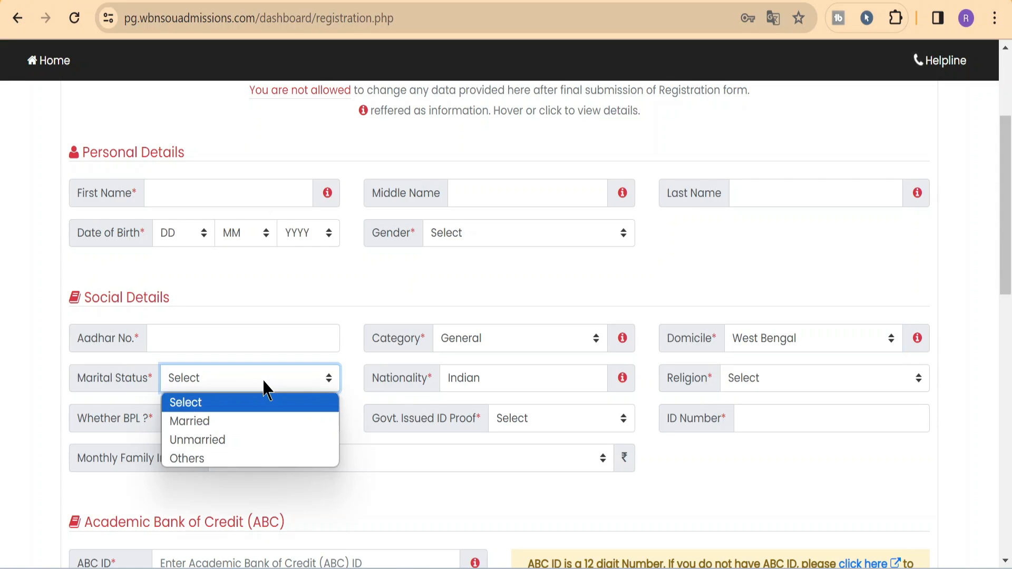
pyautogui.click(526, 380)
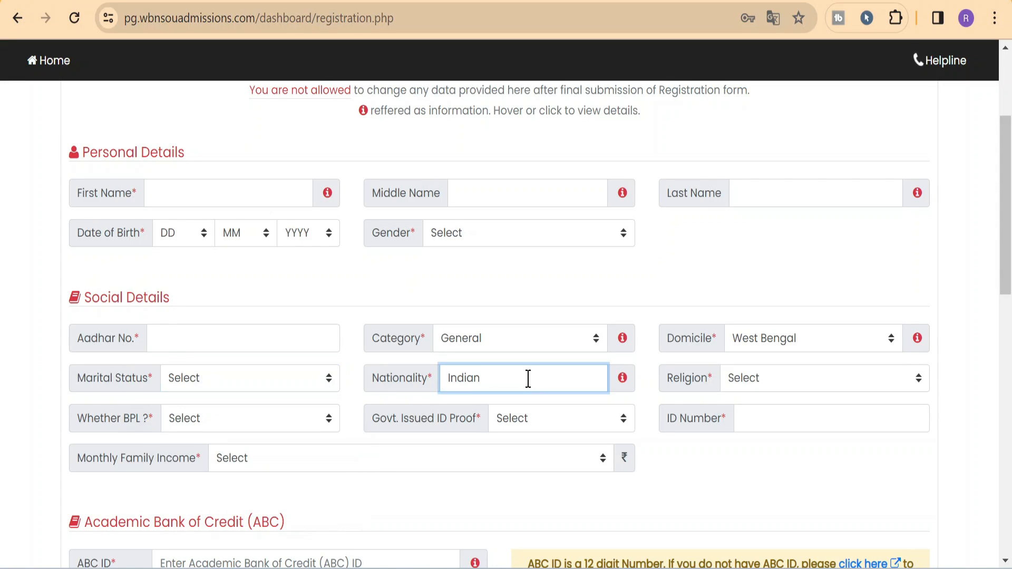
pyautogui.click(773, 387)
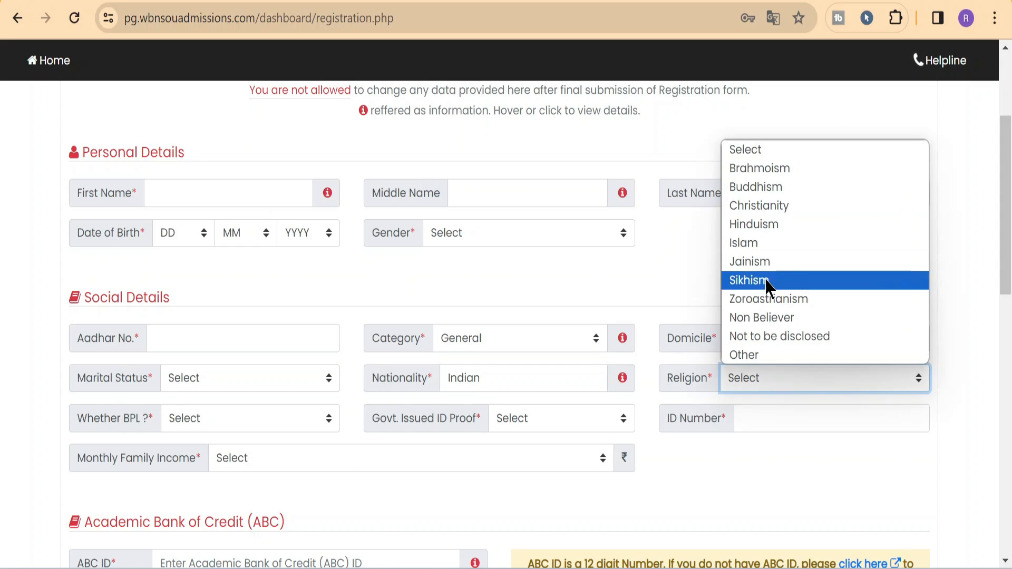
pyautogui.click(768, 227)
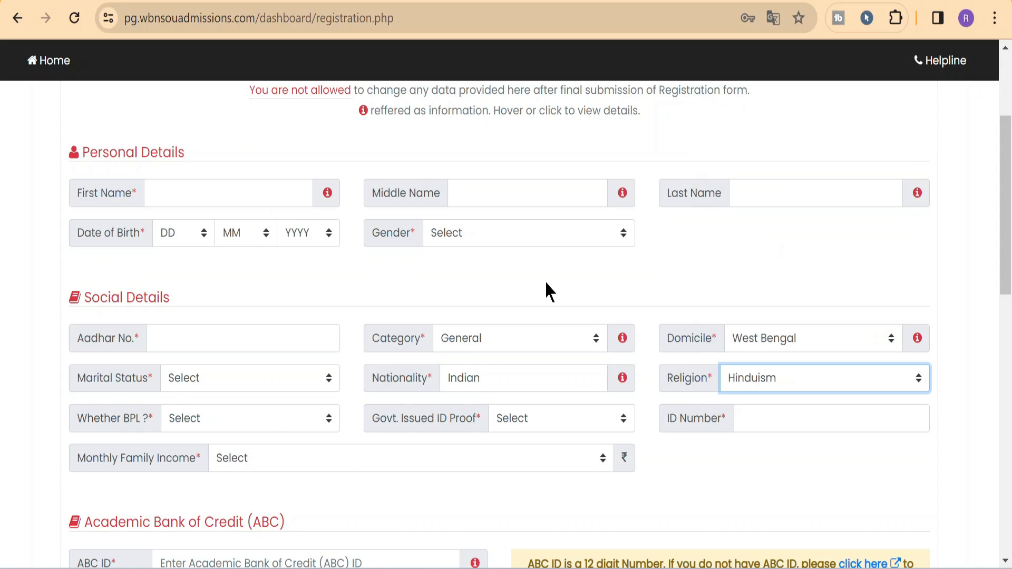
# Choose Aadhar Card as the government-issued ID proof and set the monthly family income to Above Rs. 20000/-.
pyautogui.click(229, 421)
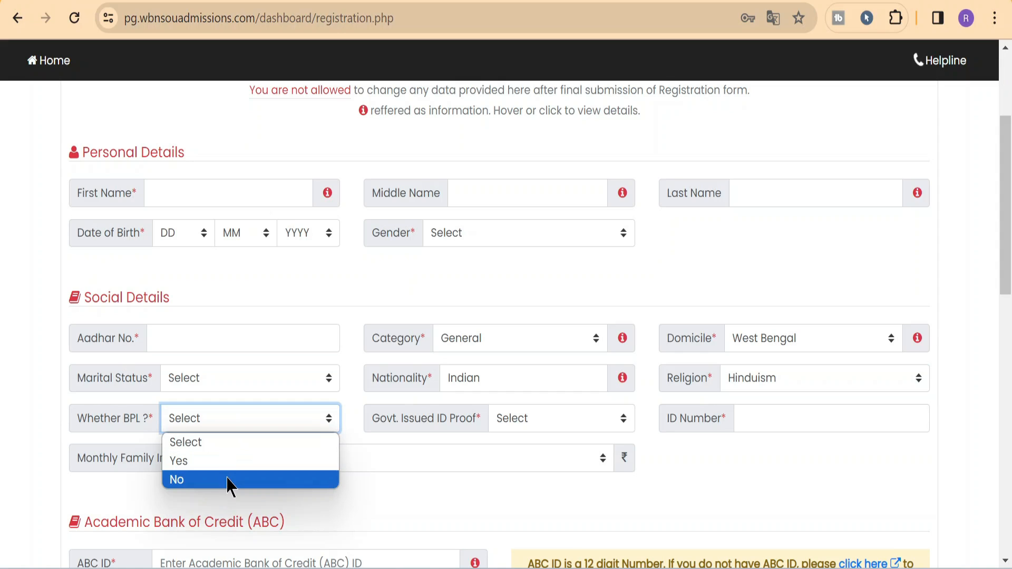
pyautogui.click(461, 446)
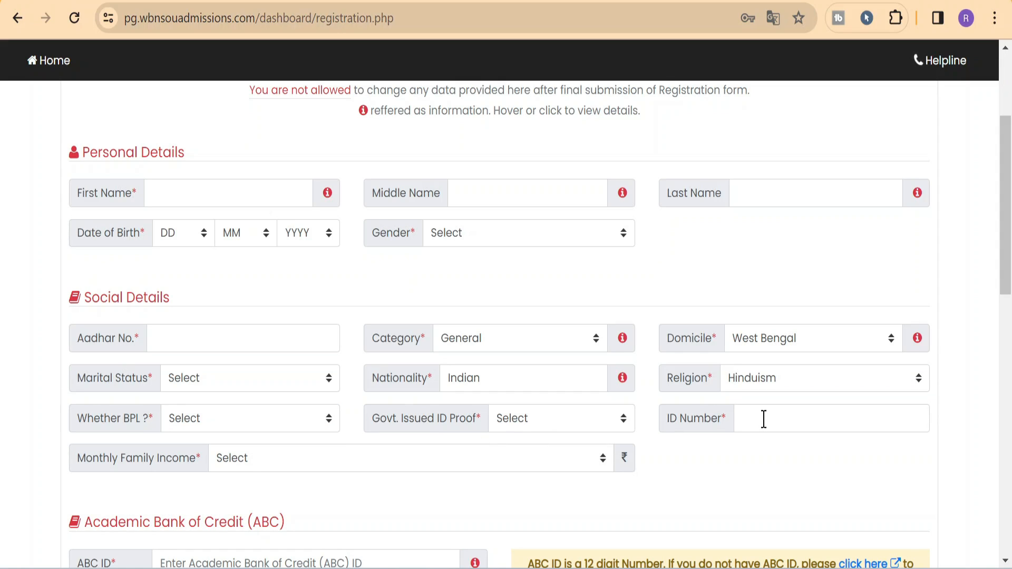
pyautogui.click(517, 425)
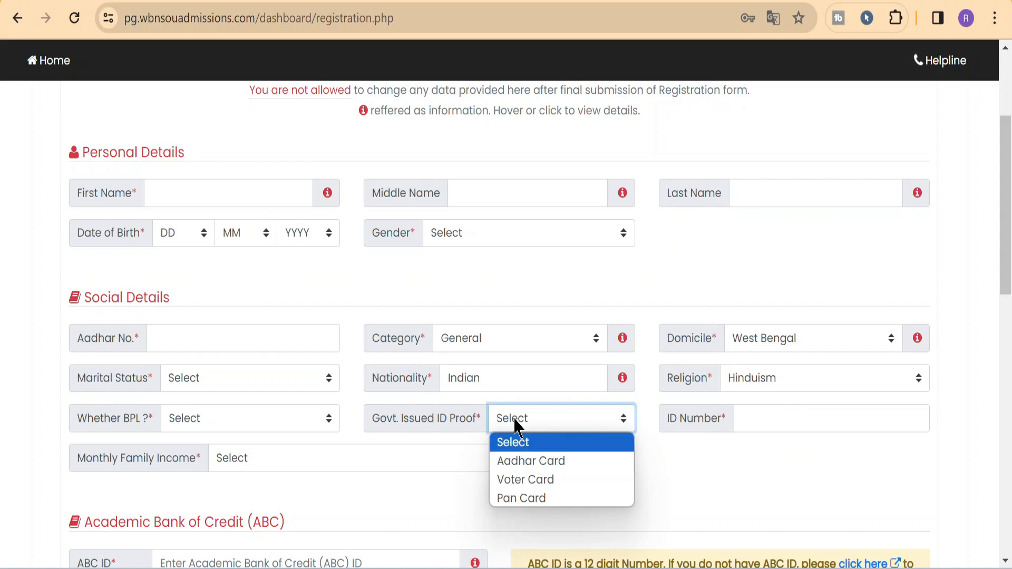
pyautogui.click(513, 462)
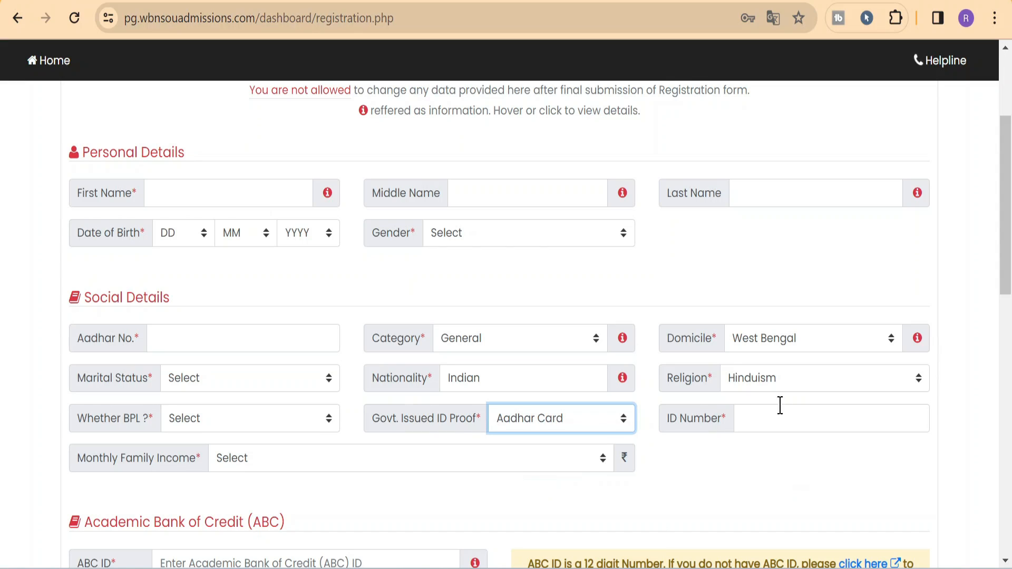
pyautogui.scroll(-3, 741, 444)
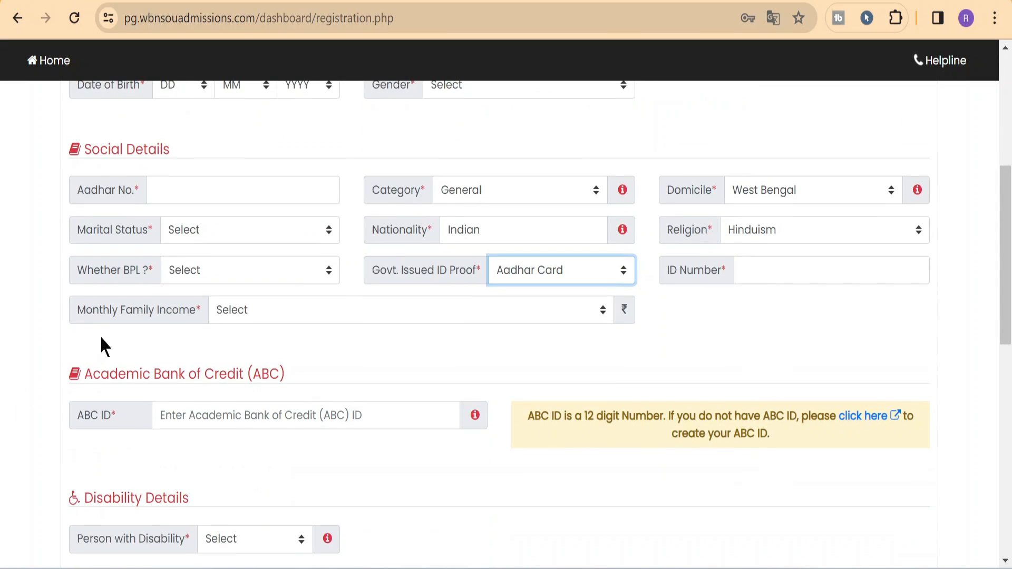
pyautogui.click(301, 319)
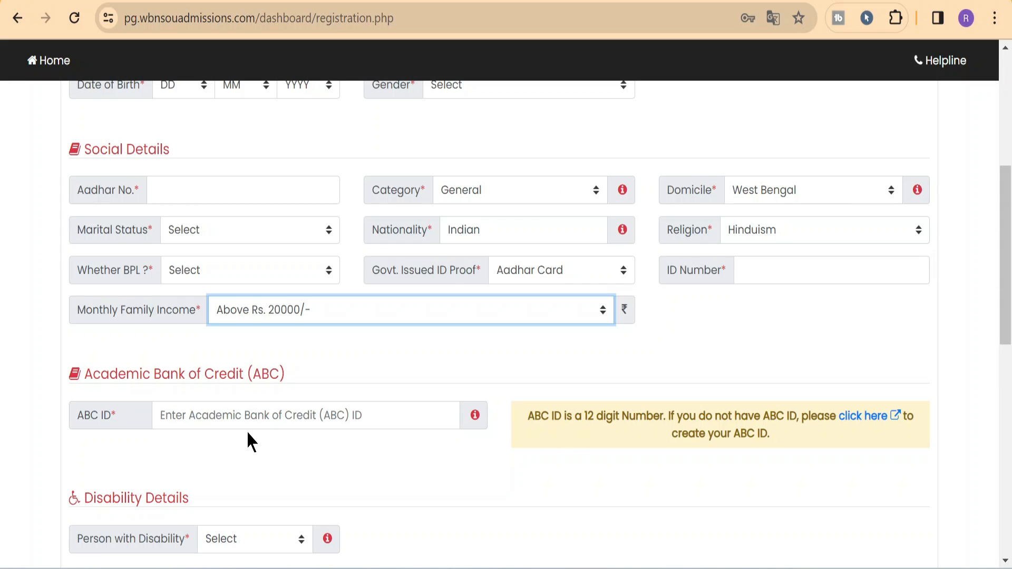
# Mark Person with Disability as Yes and view the disability type options.
pyautogui.scroll(-3, 248, 434)
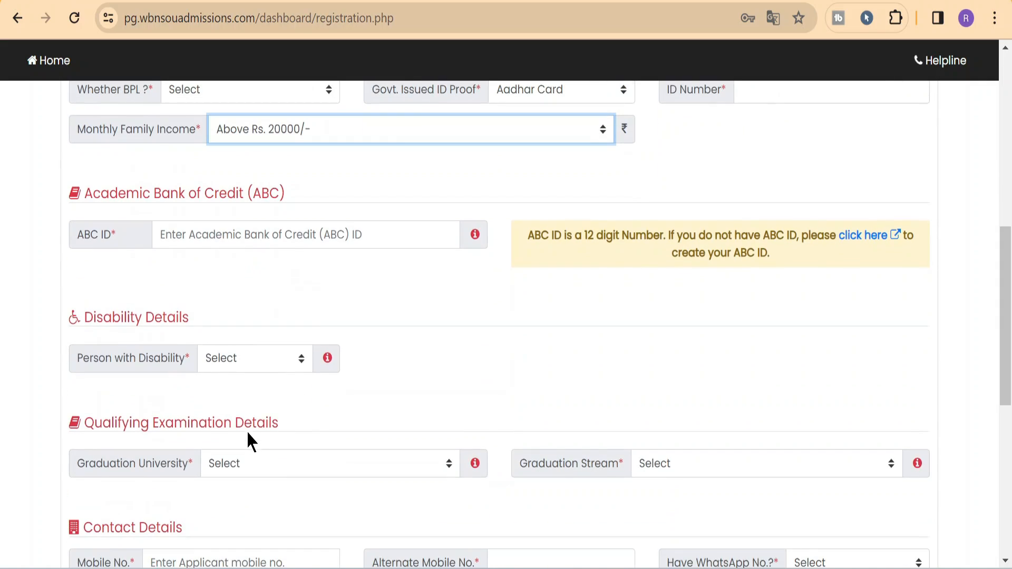
pyautogui.click(231, 361)
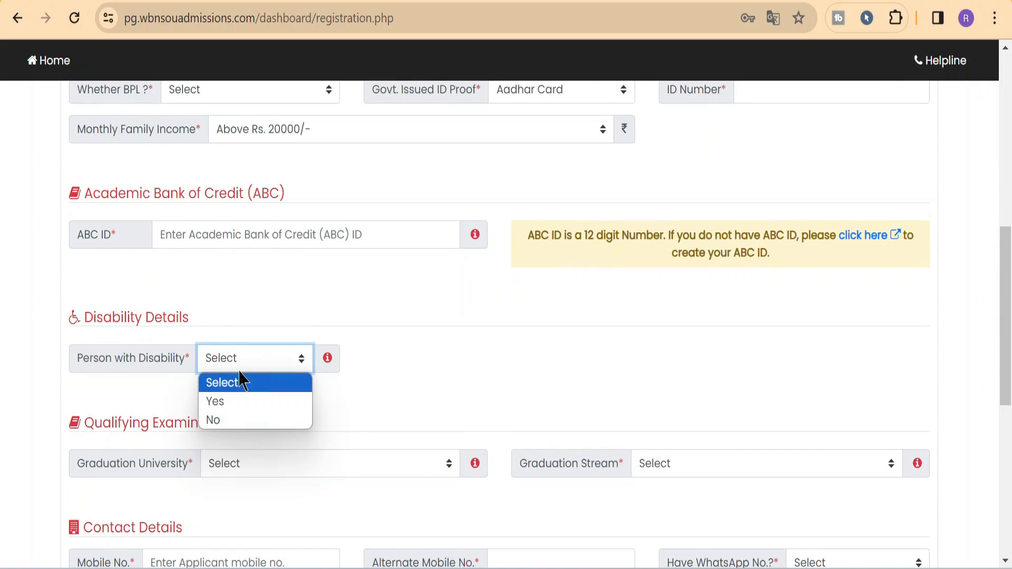
pyautogui.click(243, 400)
pyautogui.click(508, 363)
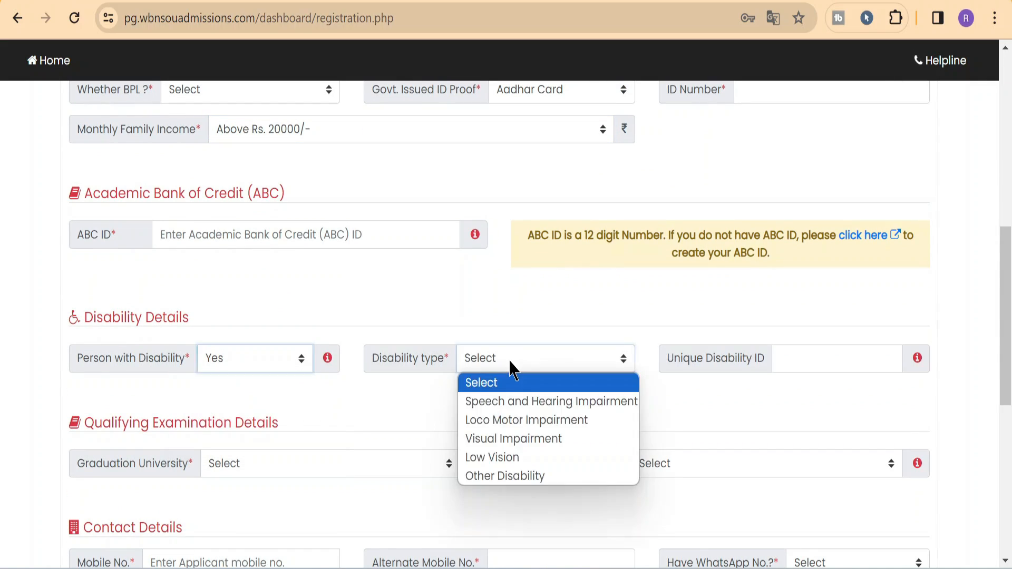
pyautogui.click(292, 390)
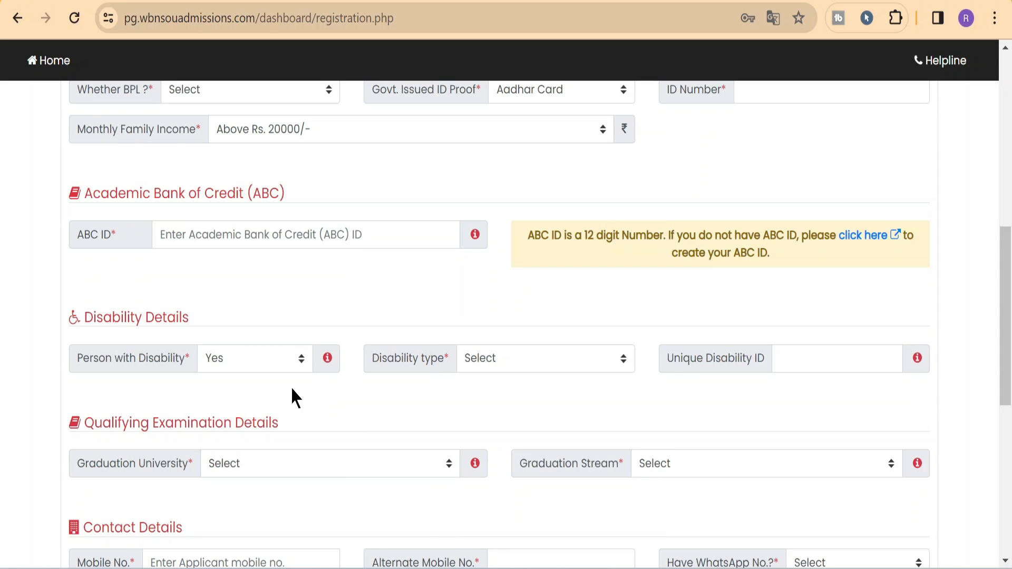
# Set Person with Disability to No in the disability details.
pyautogui.click(267, 362)
pyautogui.click(255, 419)
# View the choices for graduation university and graduation stream in the qualifying examination details.
pyautogui.scroll(-1, 316, 426)
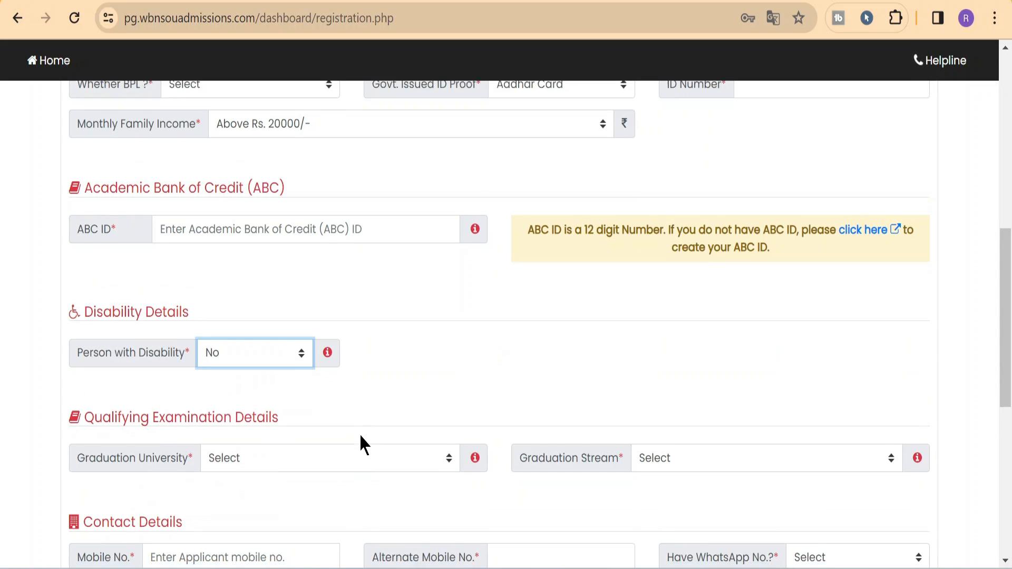
pyautogui.scroll(-2, 361, 444)
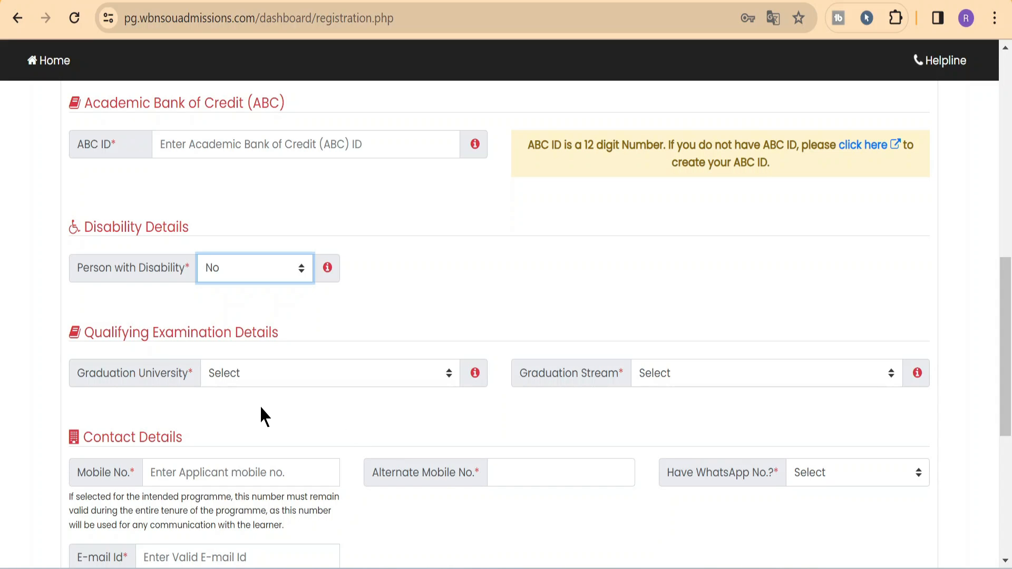
pyautogui.click(254, 373)
pyautogui.click(254, 373)
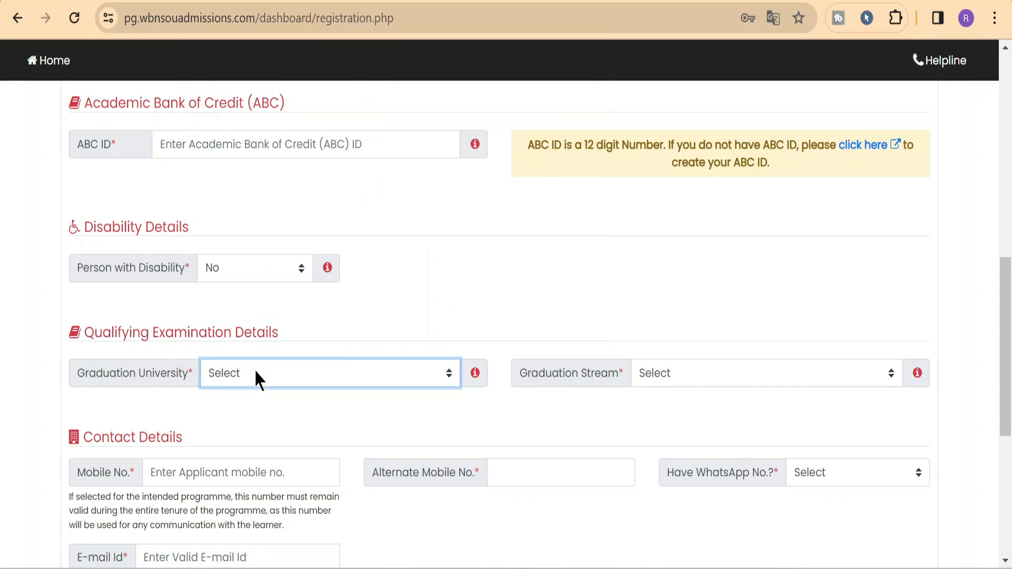
pyautogui.click(256, 371)
pyautogui.click(327, 372)
pyautogui.click(691, 367)
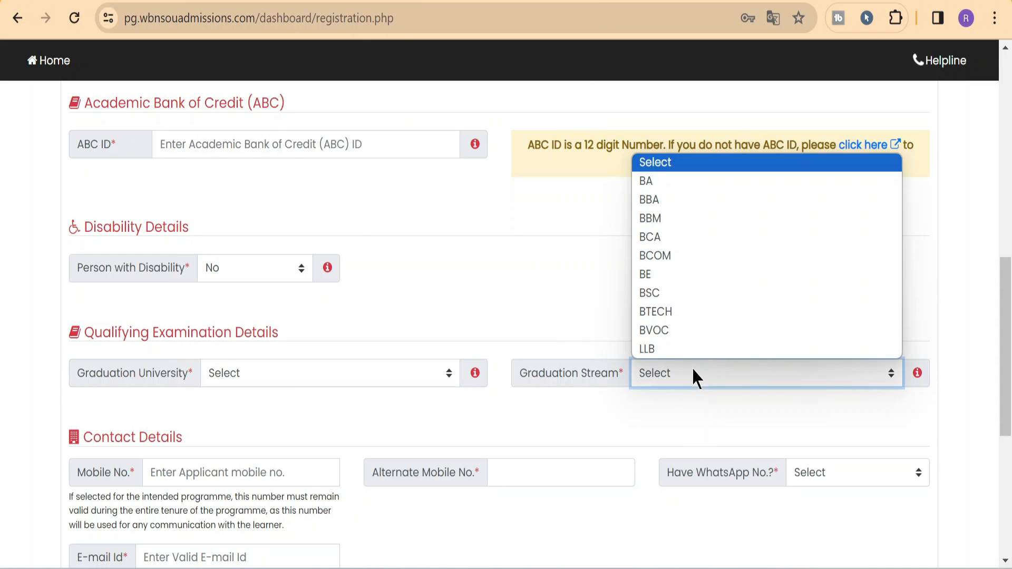
pyautogui.click(514, 346)
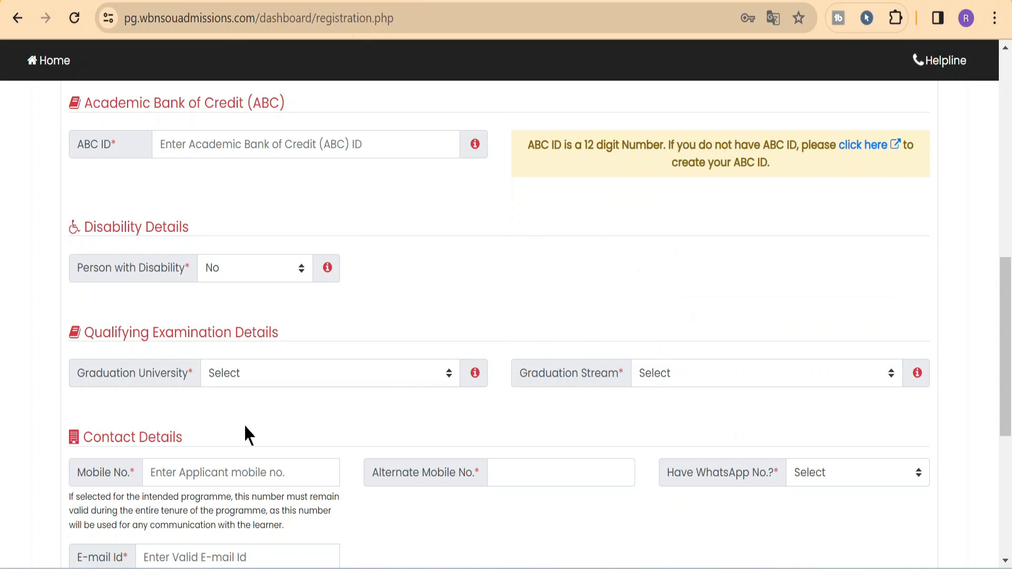
# Set Have WhatsApp No.? to Yes in the contact details and proceed to the registration review.
pyautogui.scroll(-2, 251, 437)
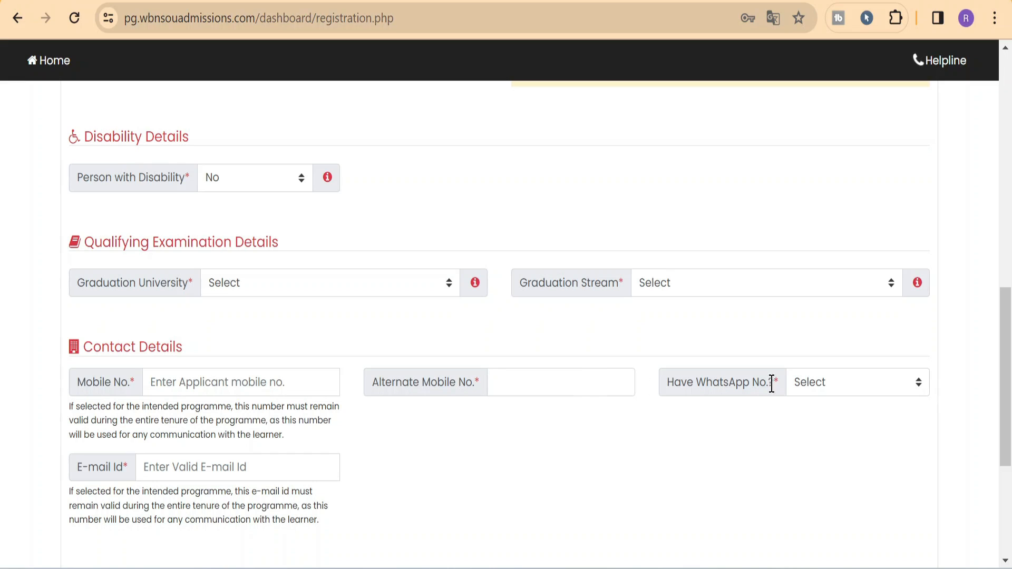
pyautogui.click(830, 387)
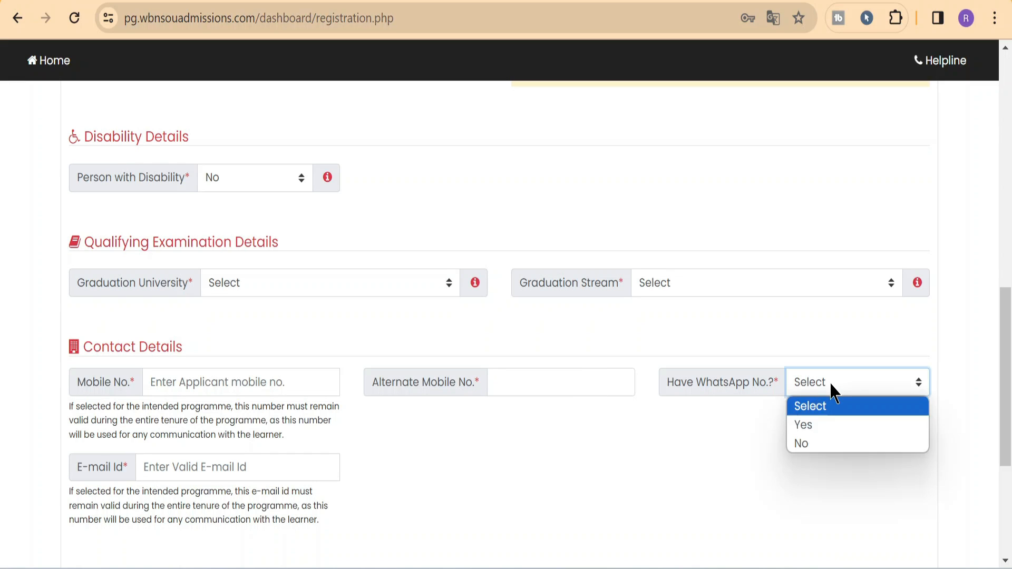
pyautogui.click(829, 424)
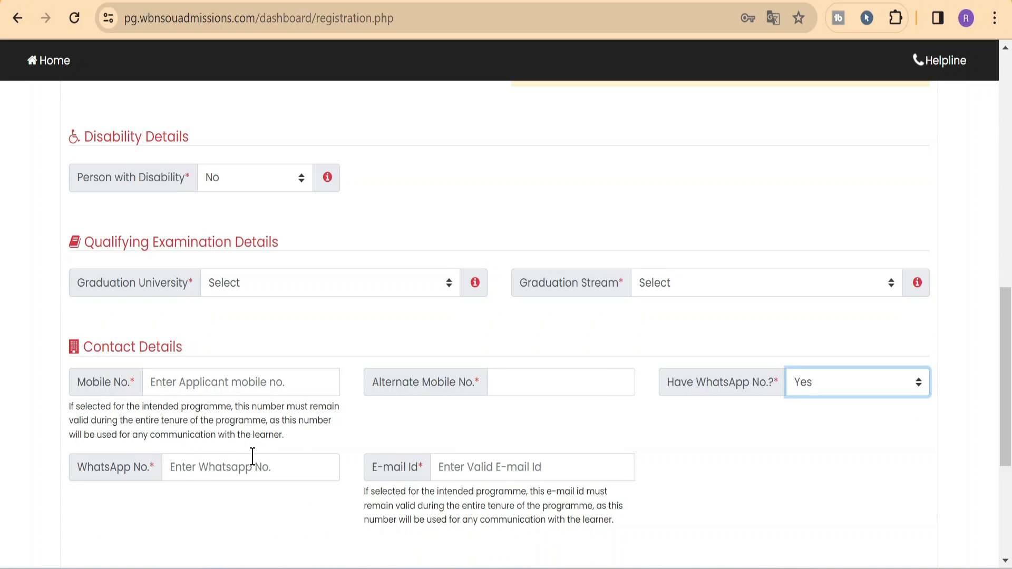
pyautogui.scroll(-3, 252, 458)
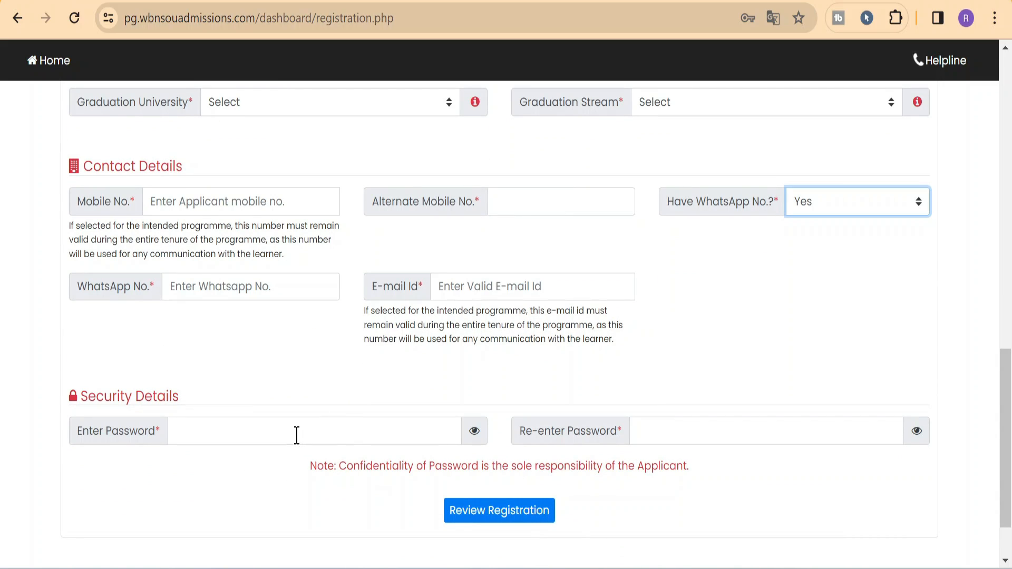
pyautogui.click(532, 520)
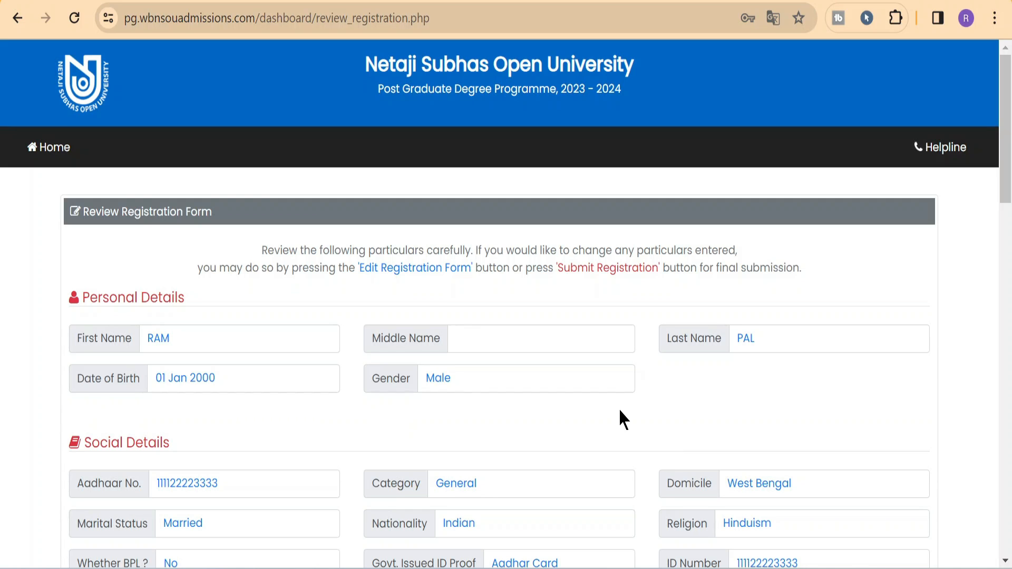
# Review the entered registration particulars and declaration, and submit the registration.
pyautogui.scroll(-5, 619, 411)
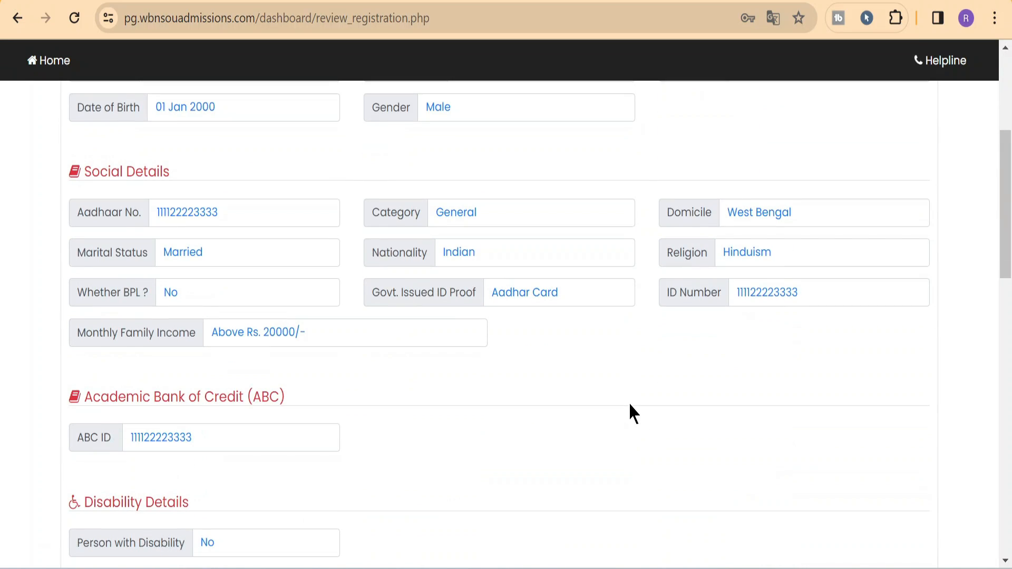
pyautogui.scroll(-13, 457, 380)
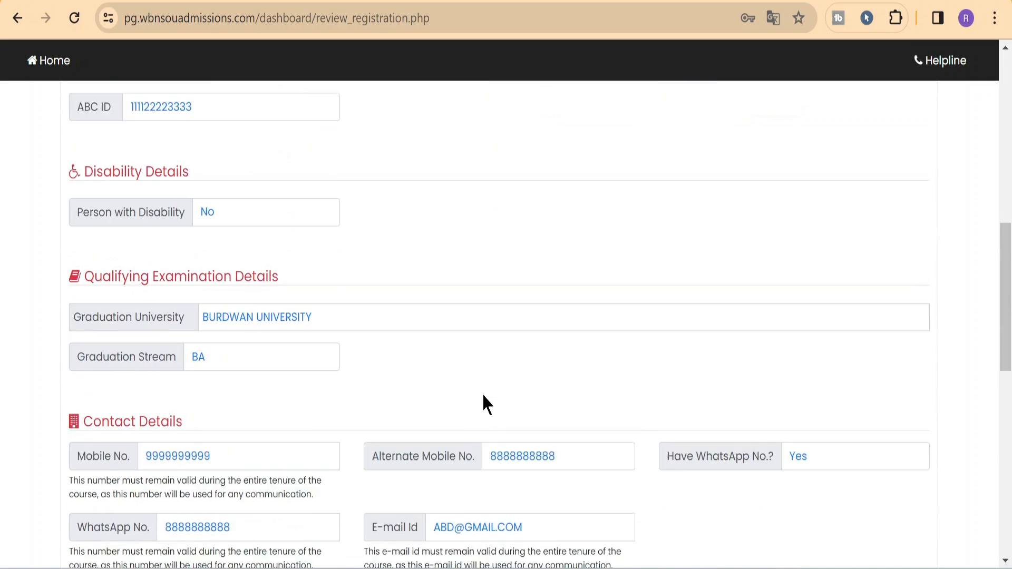
pyautogui.scroll(-2, 541, 401)
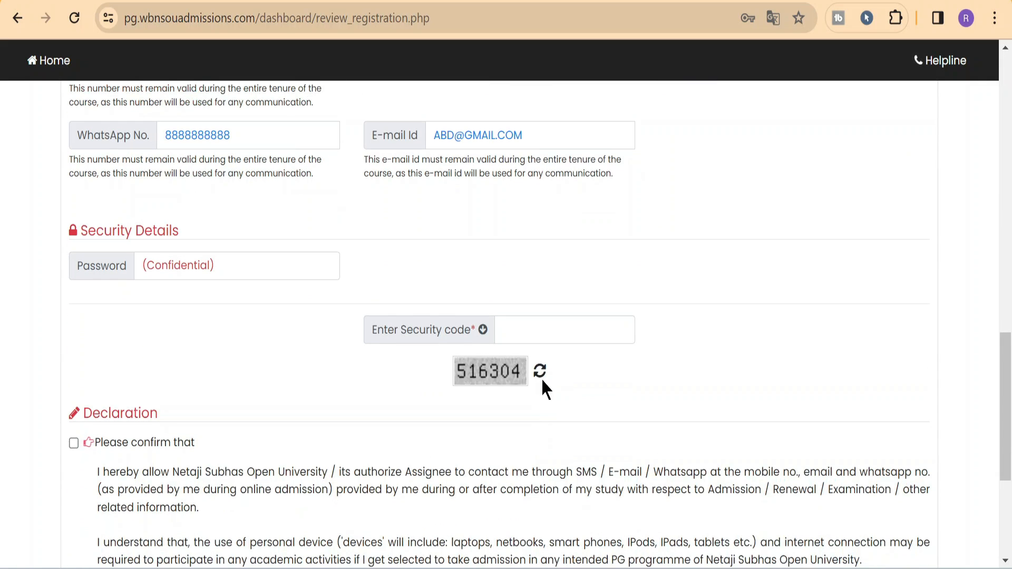
pyautogui.scroll(-3, 530, 332)
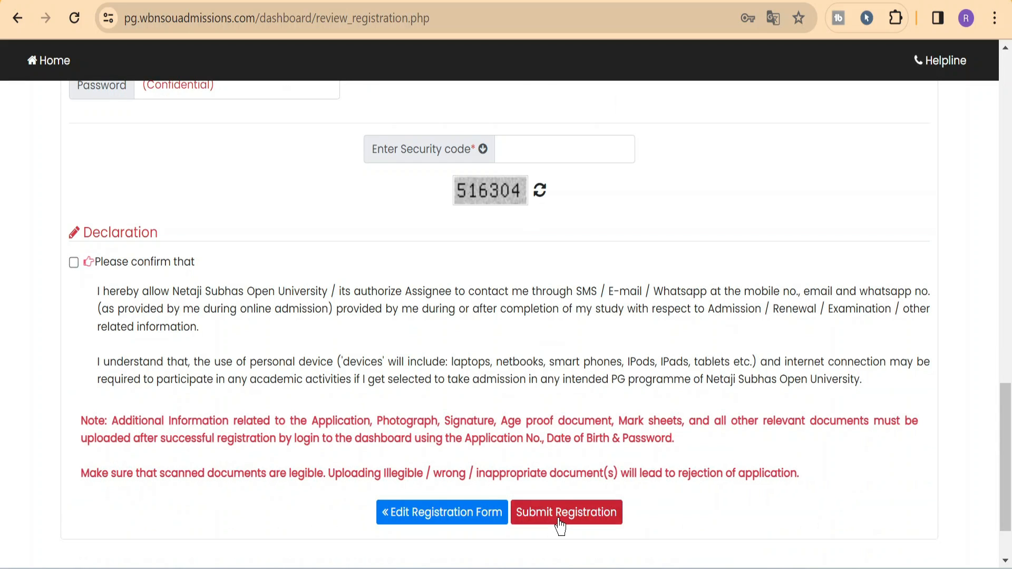
pyautogui.click(559, 525)
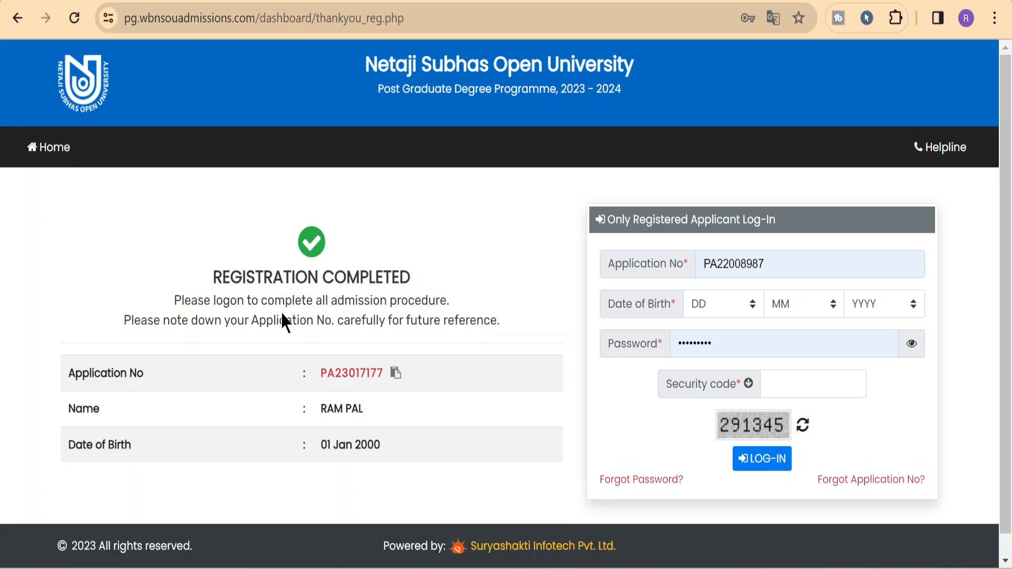
# Copy the application number and log in through the registered applicant form.
pyautogui.click(397, 375)
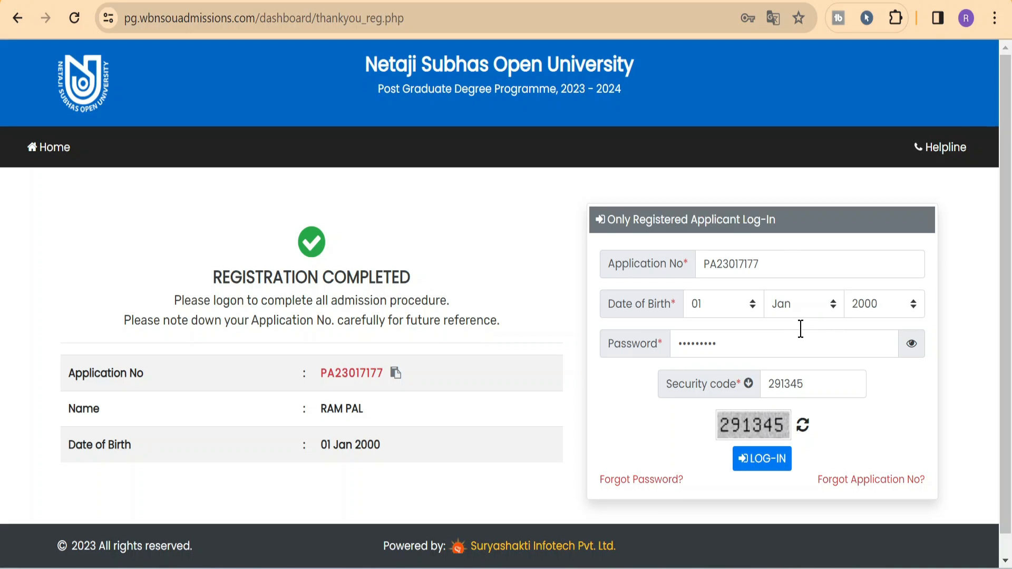
pyautogui.moveTo(610, 232); pyautogui.dragTo(779, 225)
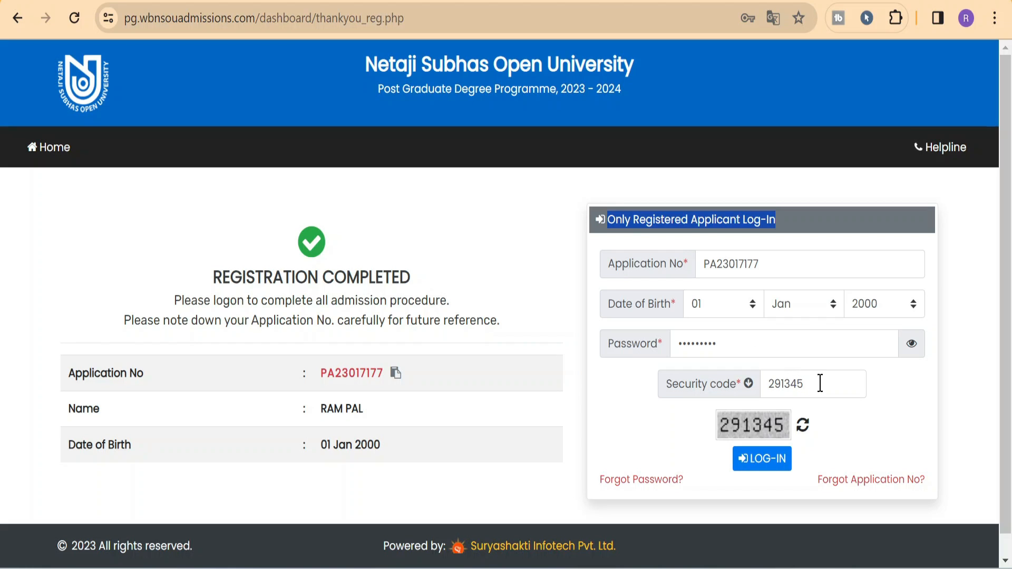
pyautogui.click(777, 466)
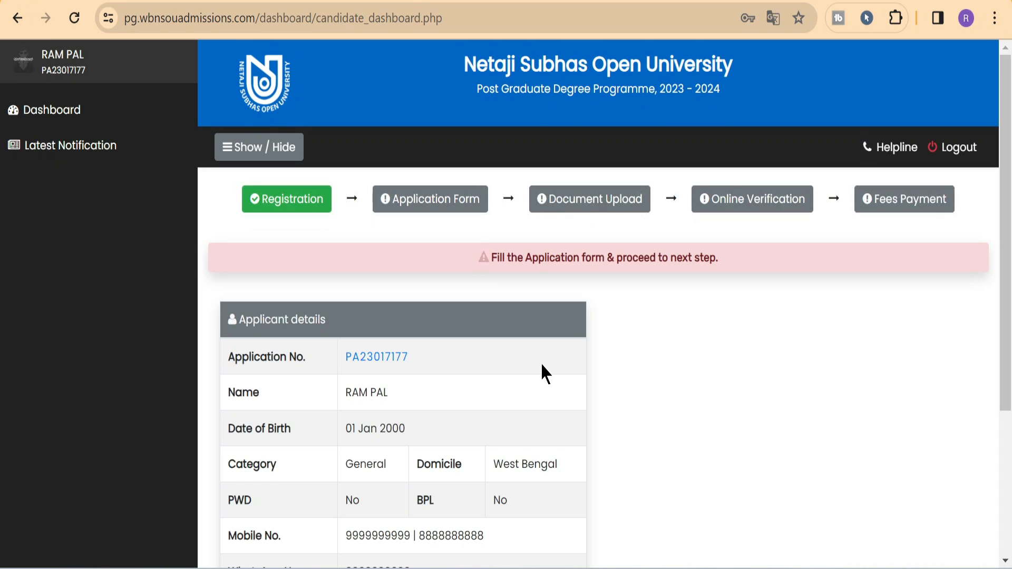
# Check the applicant details on the dashboard and open the application form with the side navigation hidden.
pyautogui.scroll(-2, 543, 371)
pyautogui.scroll(-2, 592, 373)
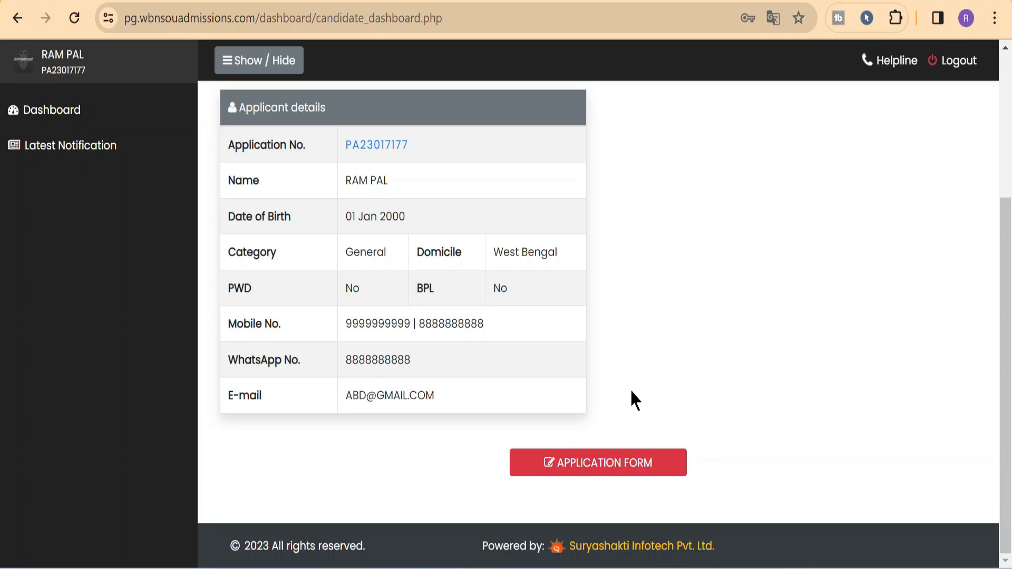
pyautogui.scroll(2, 631, 391)
pyautogui.scroll(-2, 611, 401)
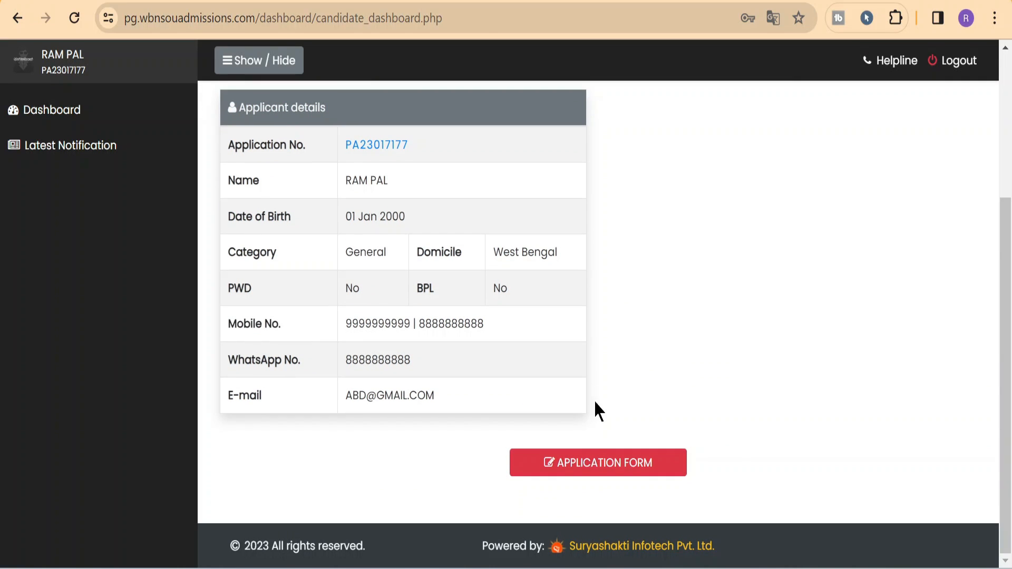
pyautogui.click(650, 467)
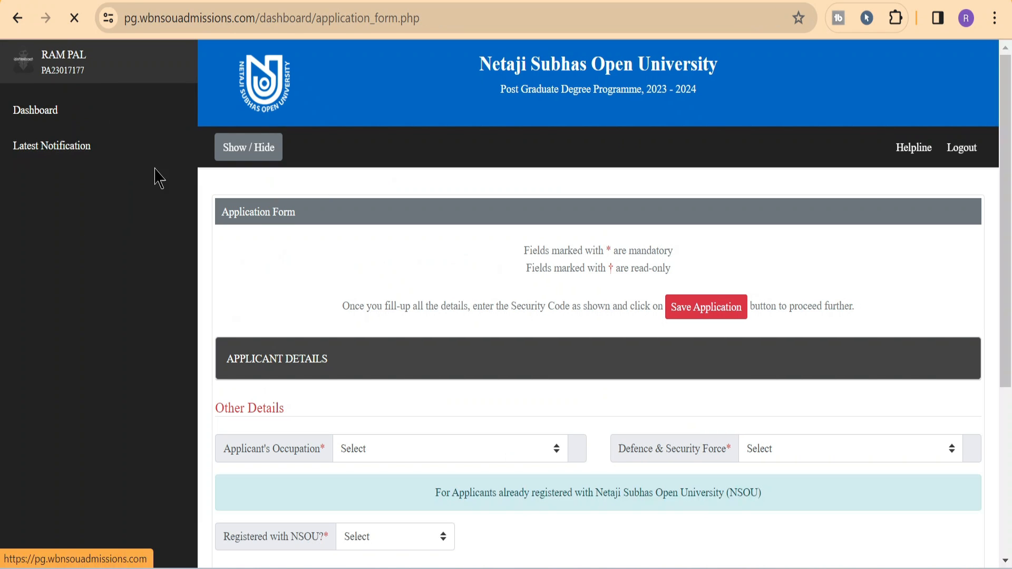
pyautogui.click(245, 149)
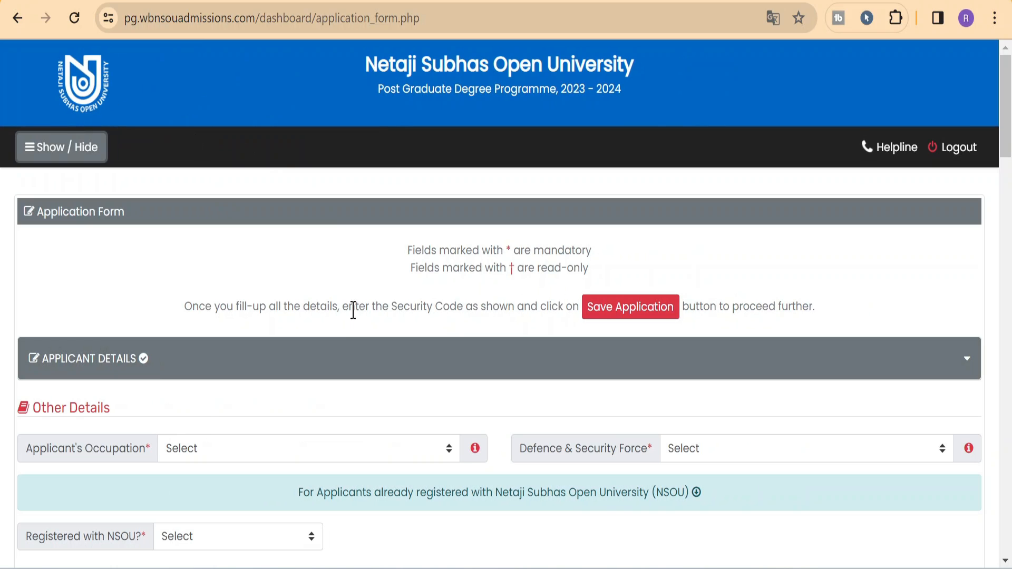
# Set the applicant's occupation to Student in the application form's other details.
pyautogui.scroll(-3, 619, 332)
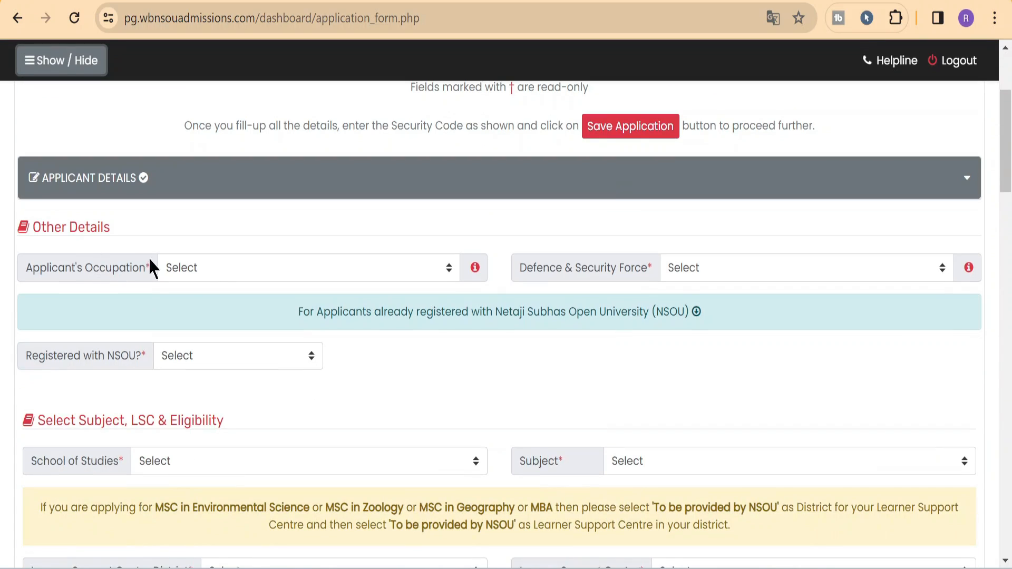
pyautogui.click(219, 268)
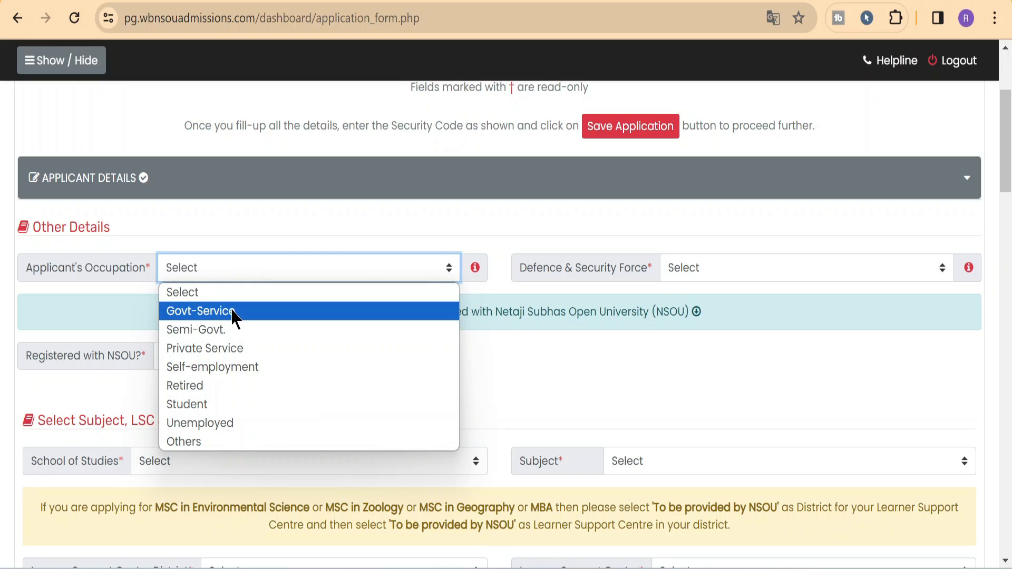
pyautogui.click(228, 409)
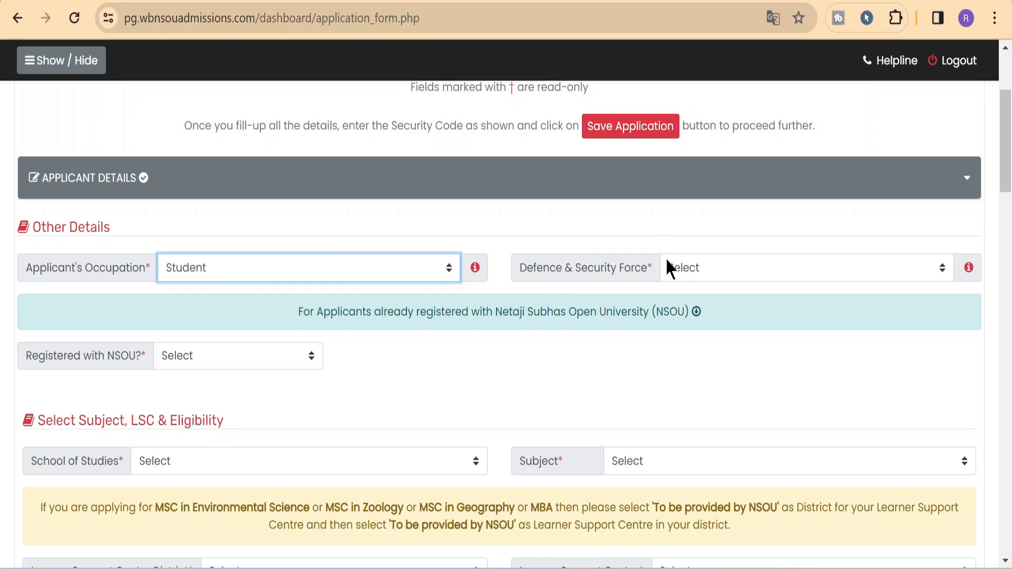
# Set both Defence & Security Force and Registered with NSOU? to No.
pyautogui.click(727, 271)
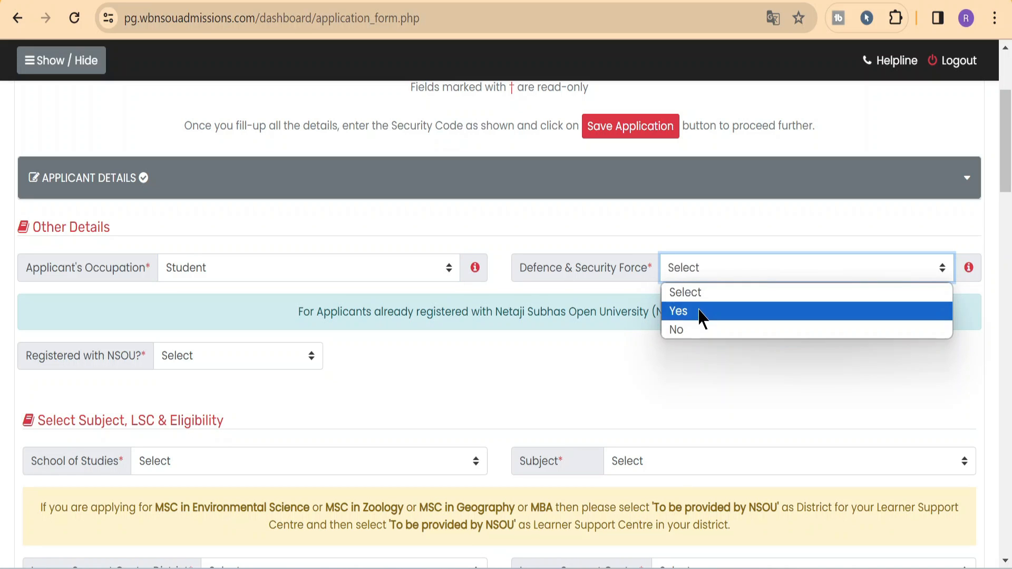
pyautogui.click(676, 329)
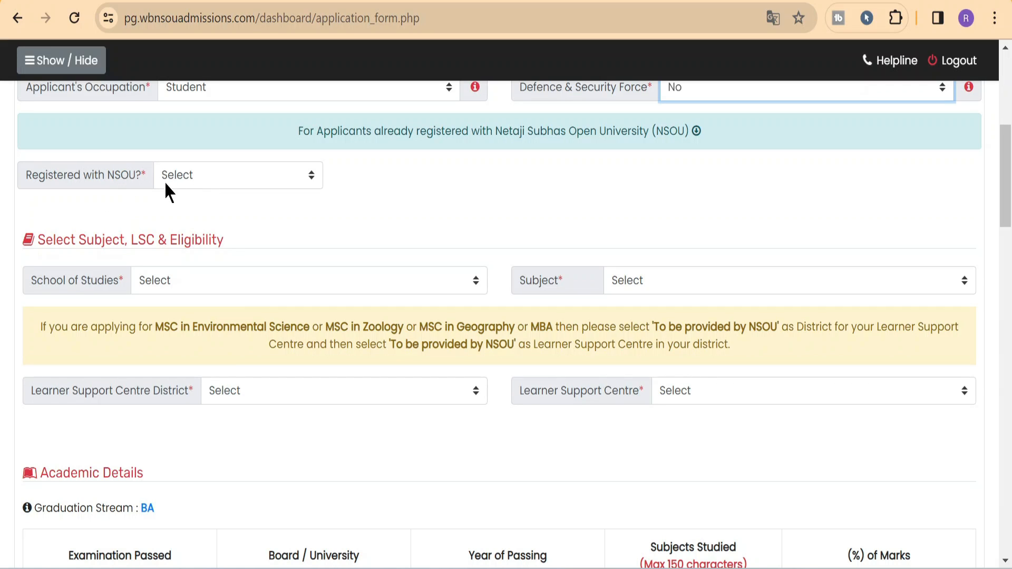
pyautogui.click(198, 174)
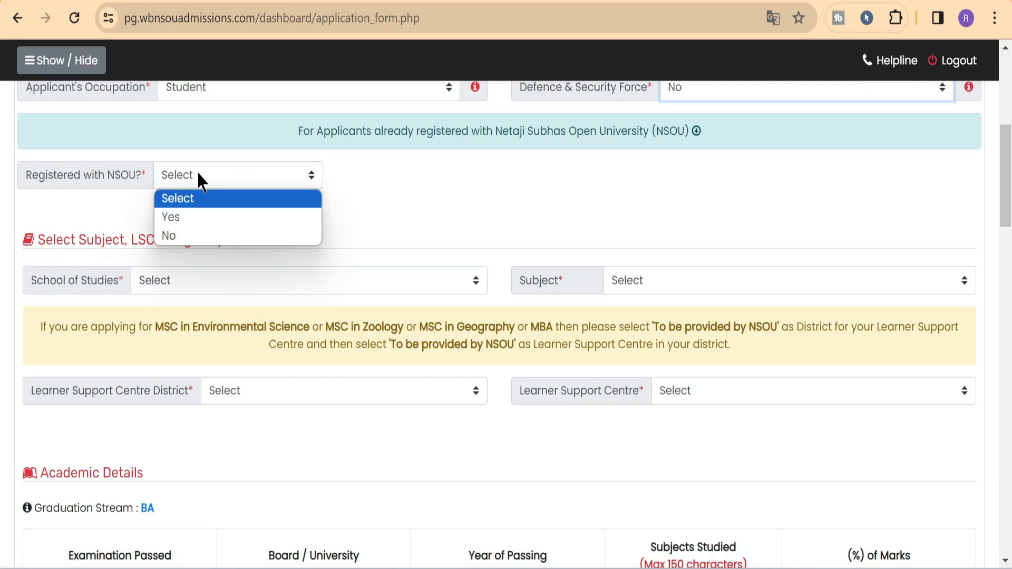
pyautogui.click(192, 235)
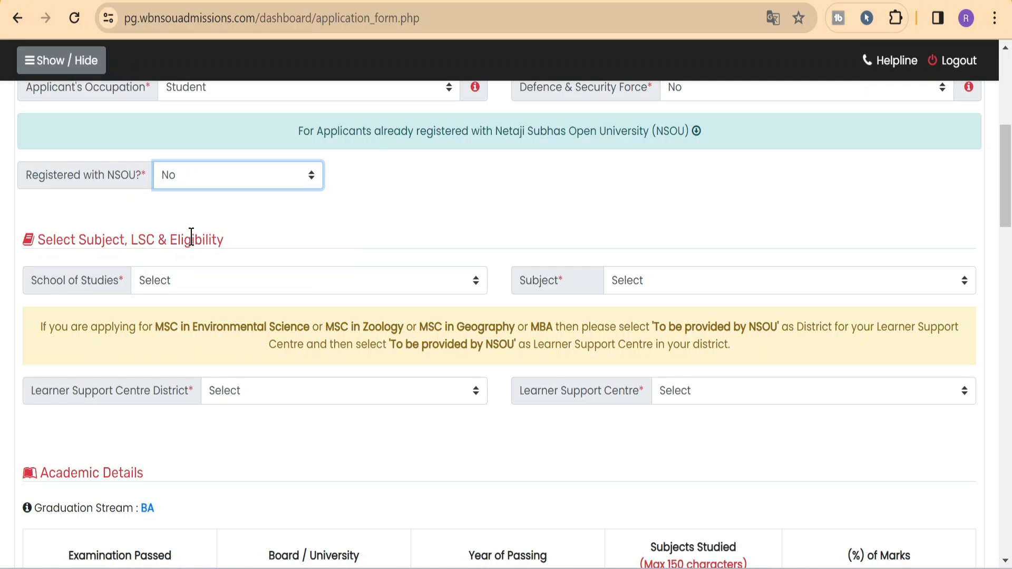
# Set School of Studies to Humanities and view the subjects it offers.
pyautogui.scroll(-2, 192, 235)
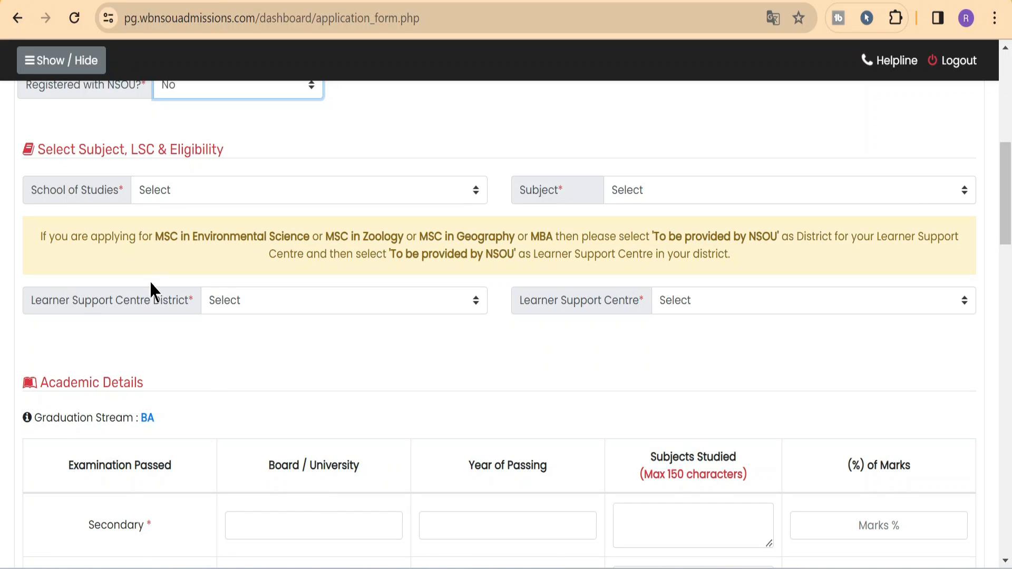
pyautogui.click(192, 192)
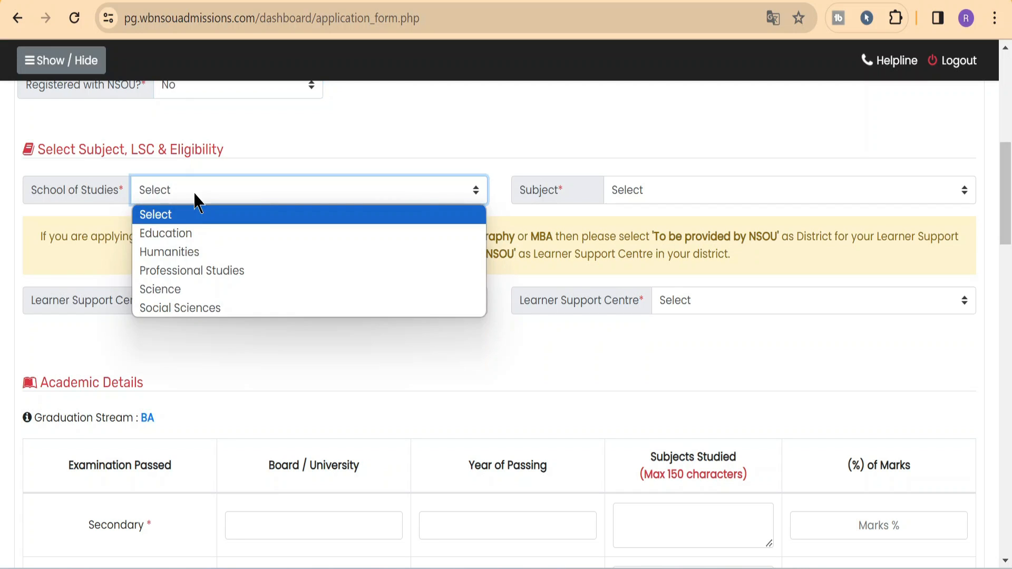
pyautogui.click(198, 253)
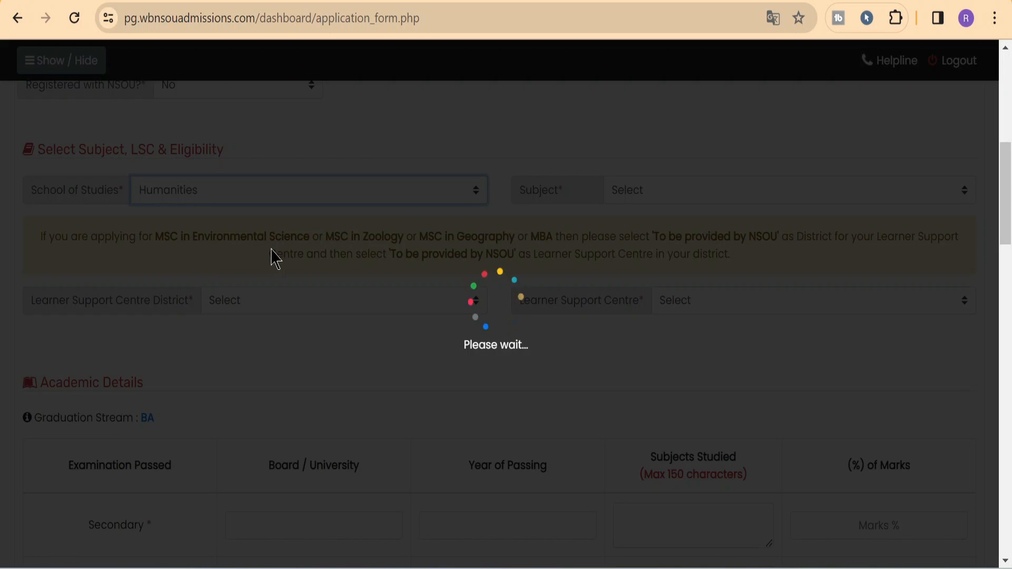
pyautogui.click(650, 196)
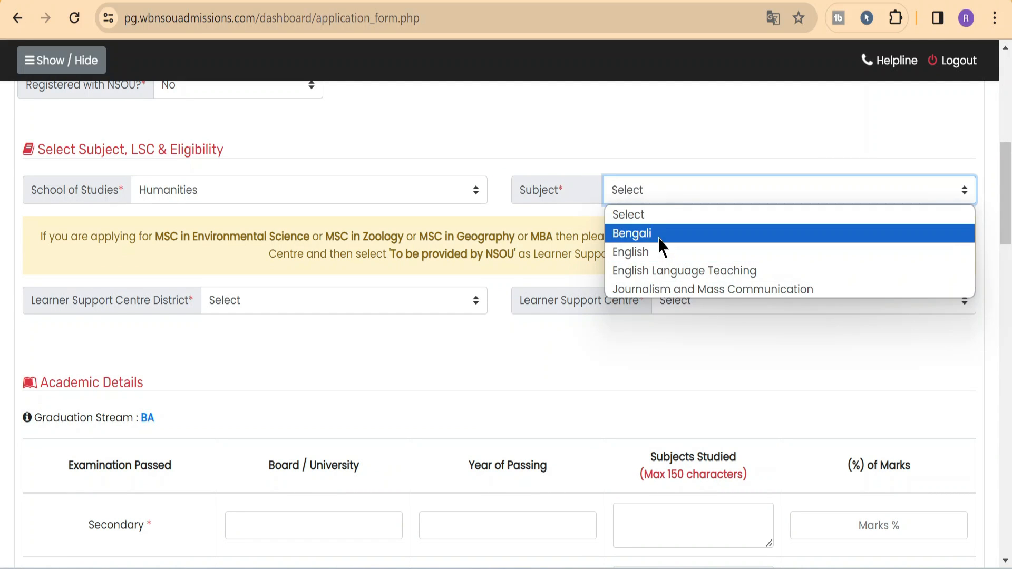
# Change School of Studies to Education.
pyautogui.click(200, 189)
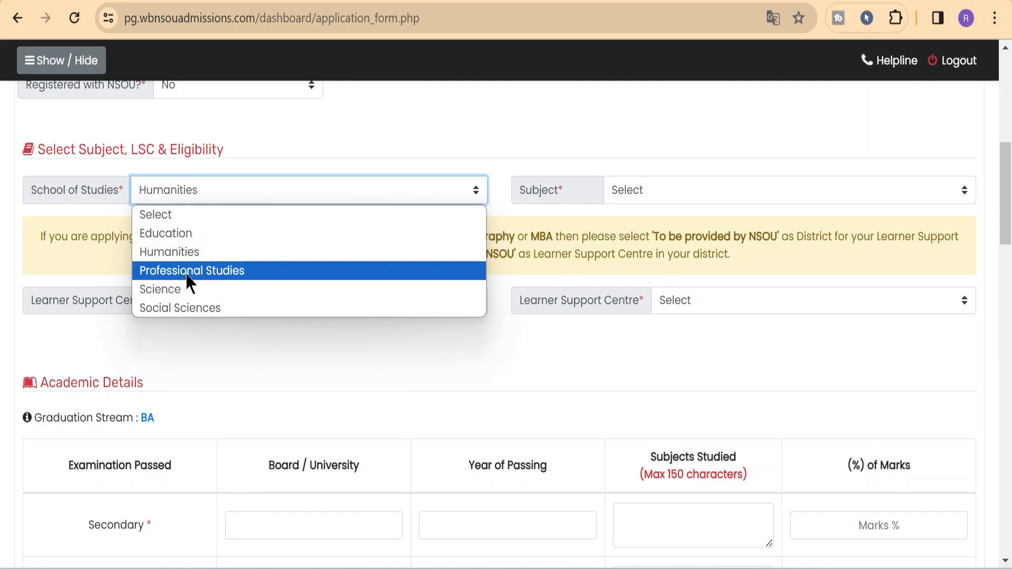
pyautogui.click(189, 232)
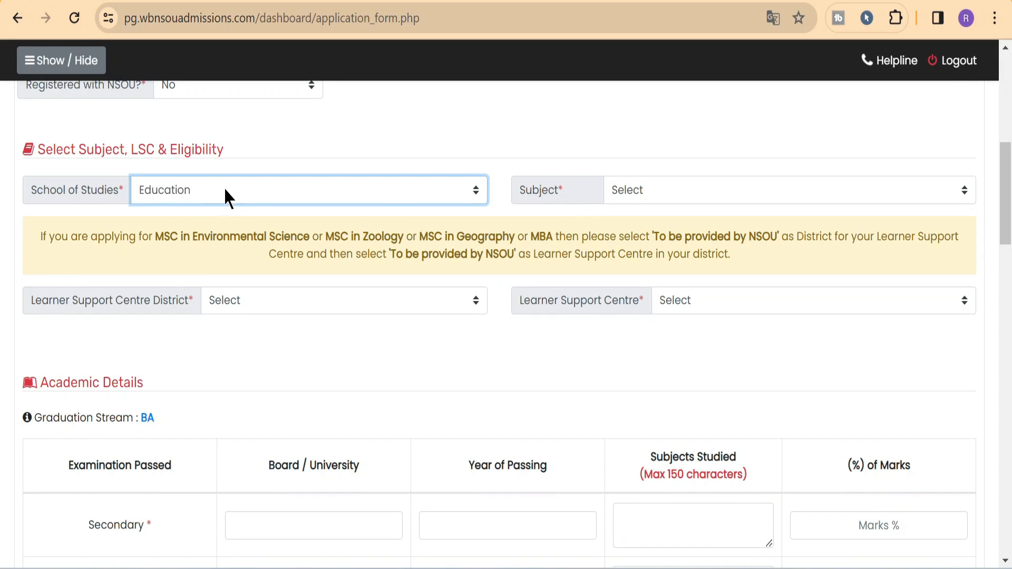
# Set School of Studies back to Humanities and choose Bengali as the subject.
pyautogui.click(643, 191)
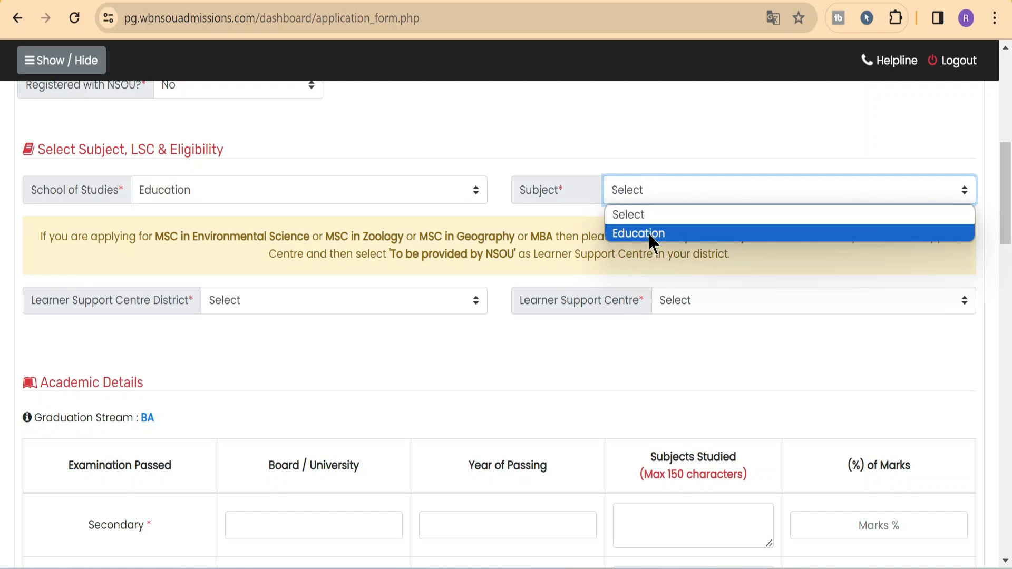
pyautogui.click(163, 191)
pyautogui.click(179, 252)
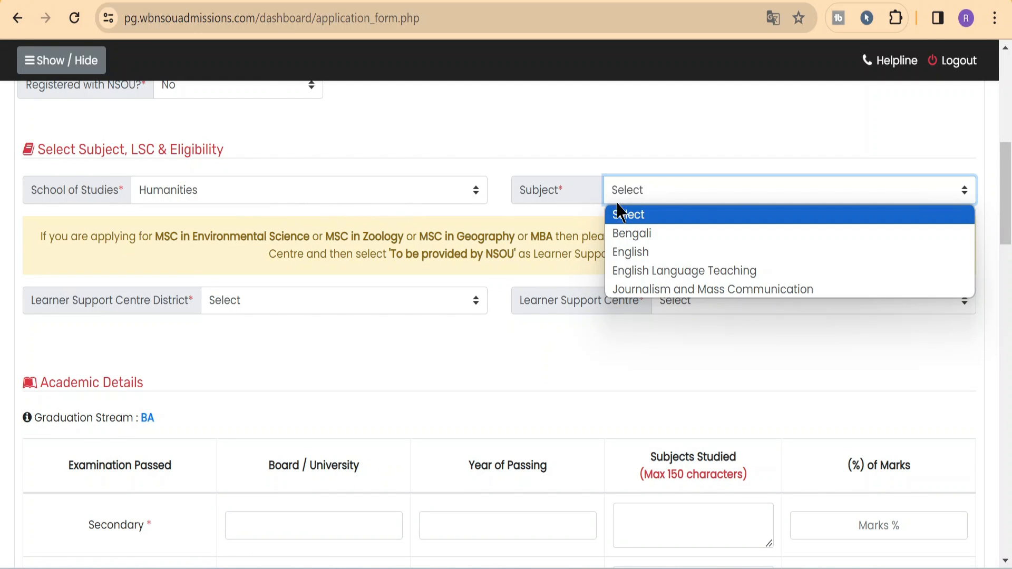
pyautogui.click(634, 238)
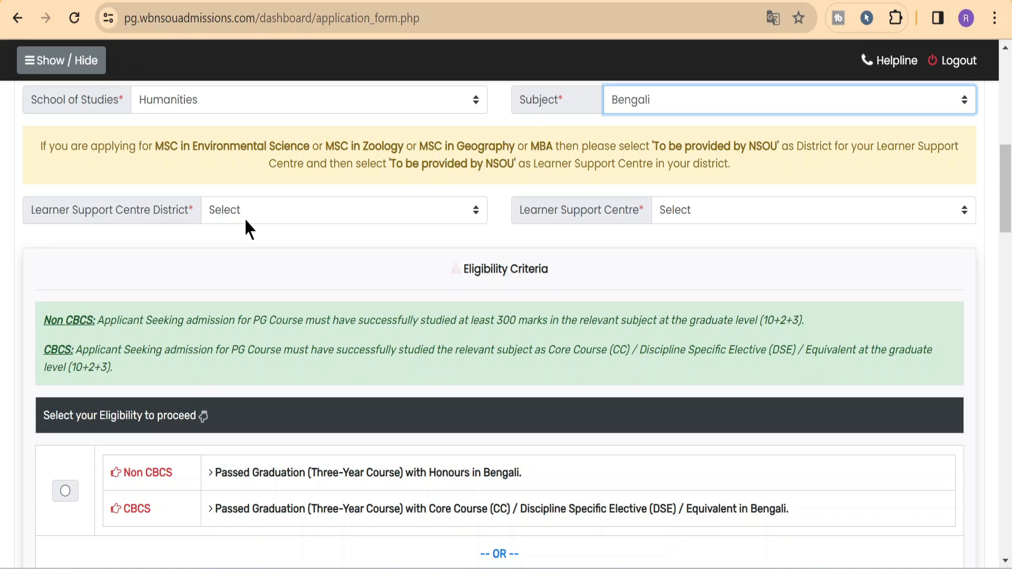
# Set the Learner Support Centre District to Purba Burdwan and the centre to Burdwan Raj College Study Centre (C-01).
pyautogui.click(254, 216)
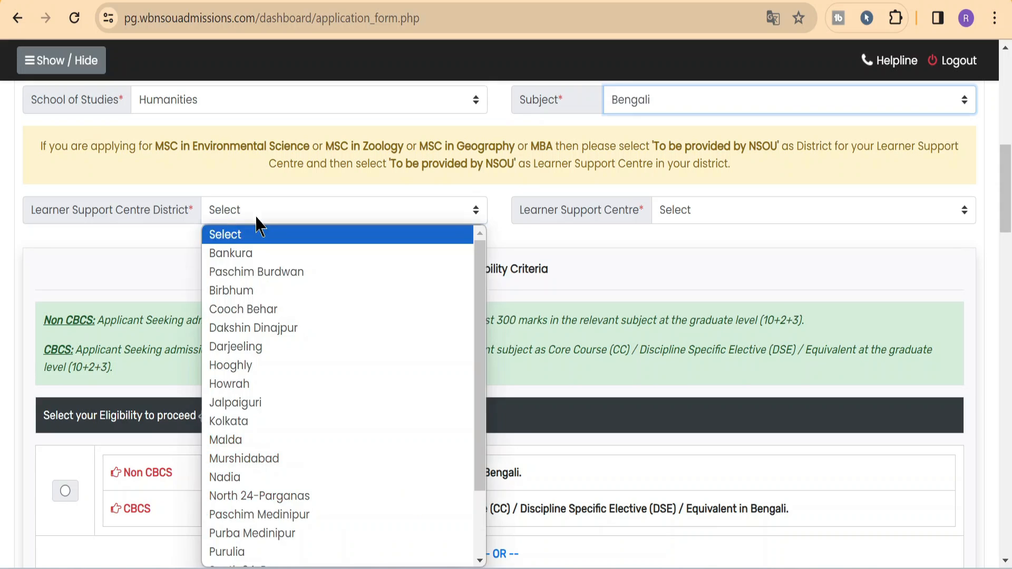
pyautogui.scroll(-2, 252, 331)
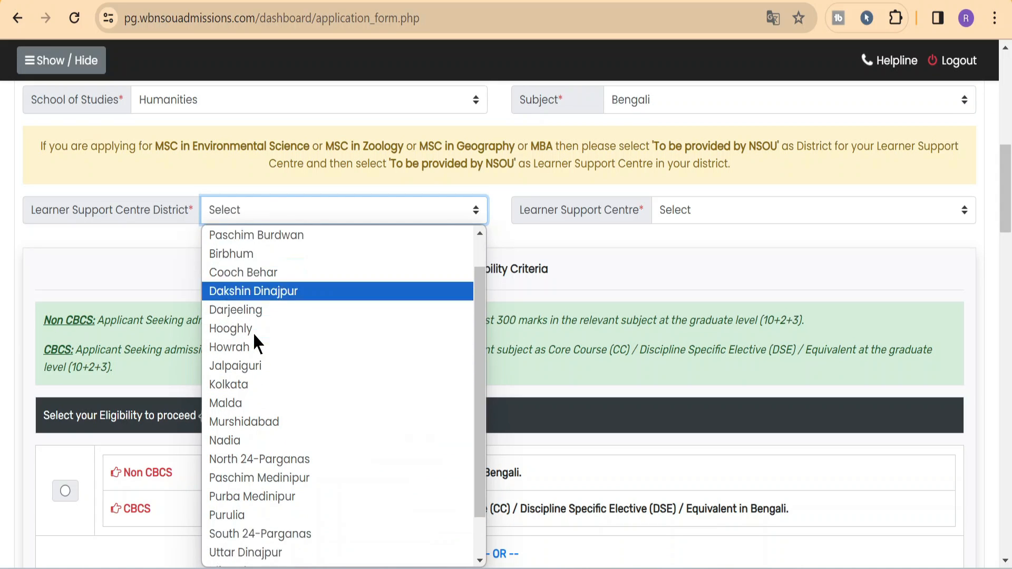
pyautogui.scroll(2, 256, 317)
pyautogui.scroll(-2, 260, 385)
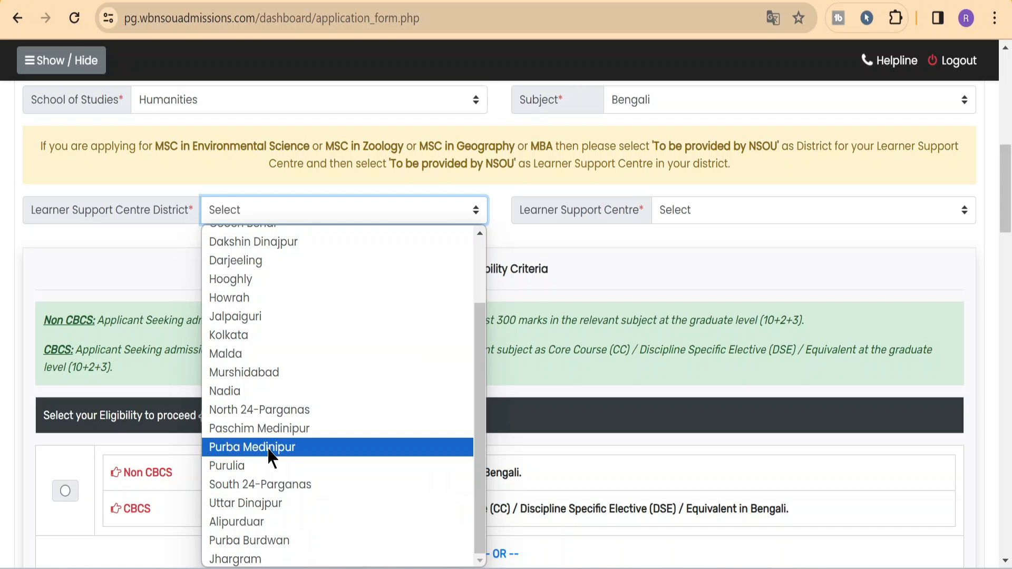
pyautogui.click(271, 541)
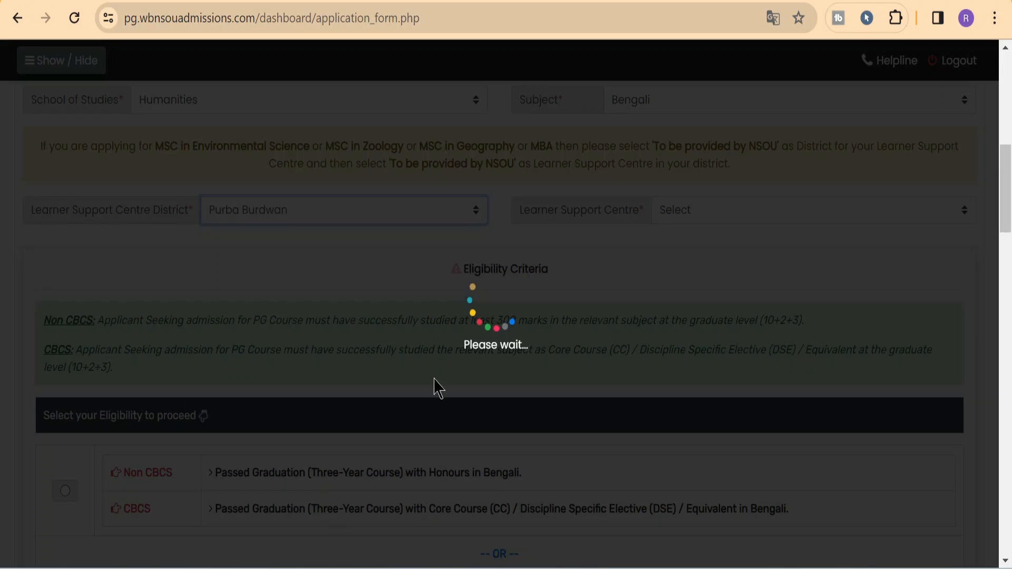
pyautogui.click(689, 219)
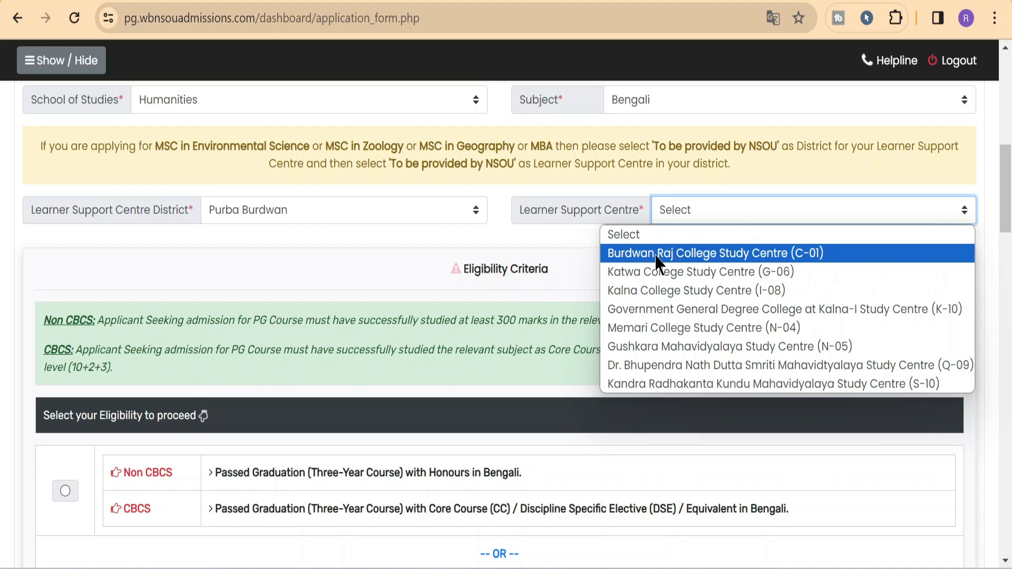
pyautogui.click(716, 257)
# Select the eligibility option for graduation with Honours, Core Course, DSE or equivalent in Bengali.
pyautogui.scroll(-5, 442, 296)
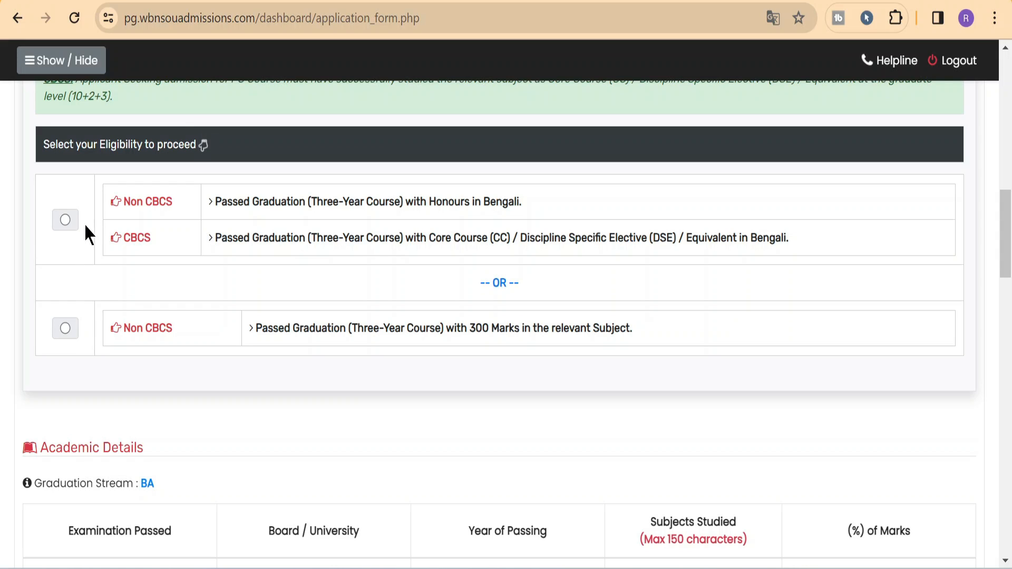
pyautogui.click(66, 221)
# Examine the Academic Details table's board, year of passing, subjects studied and marks percentage fields.
pyautogui.scroll(-3, 292, 274)
pyautogui.scroll(-3, 296, 284)
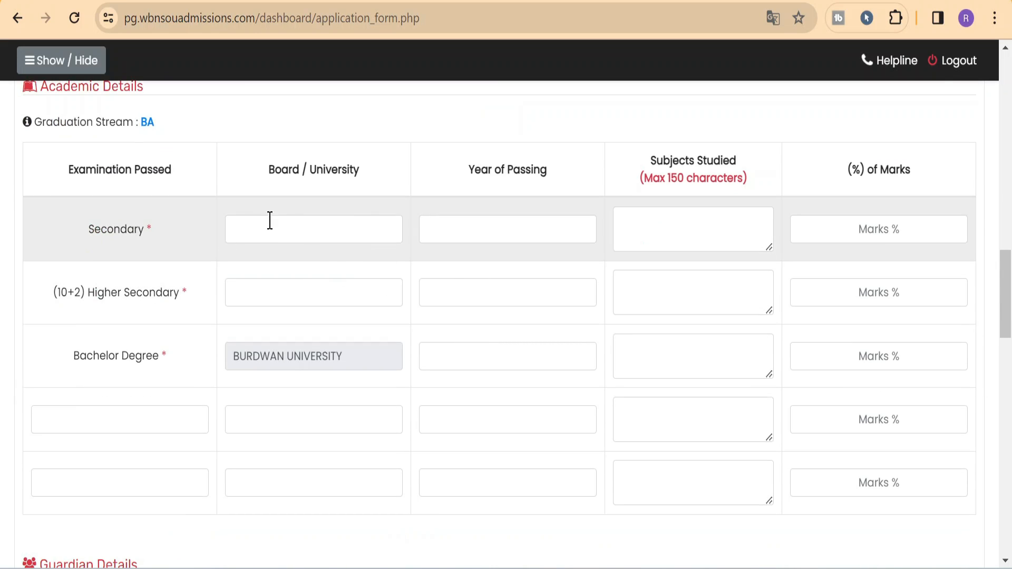
pyautogui.moveTo(268, 162); pyautogui.dragTo(366, 176)
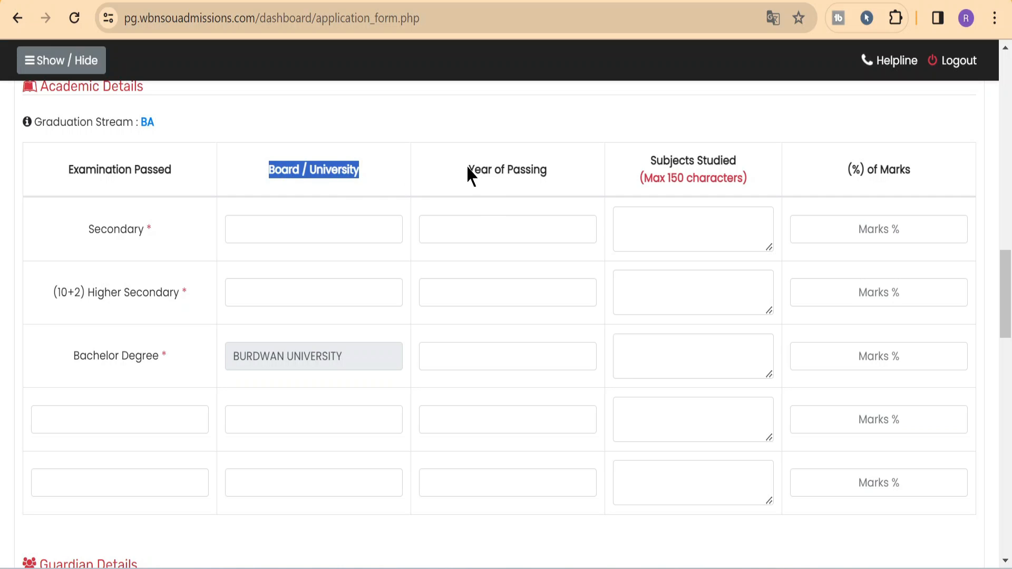
pyautogui.moveTo(468, 167); pyautogui.dragTo(556, 171)
pyautogui.moveTo(653, 158); pyautogui.dragTo(816, 168)
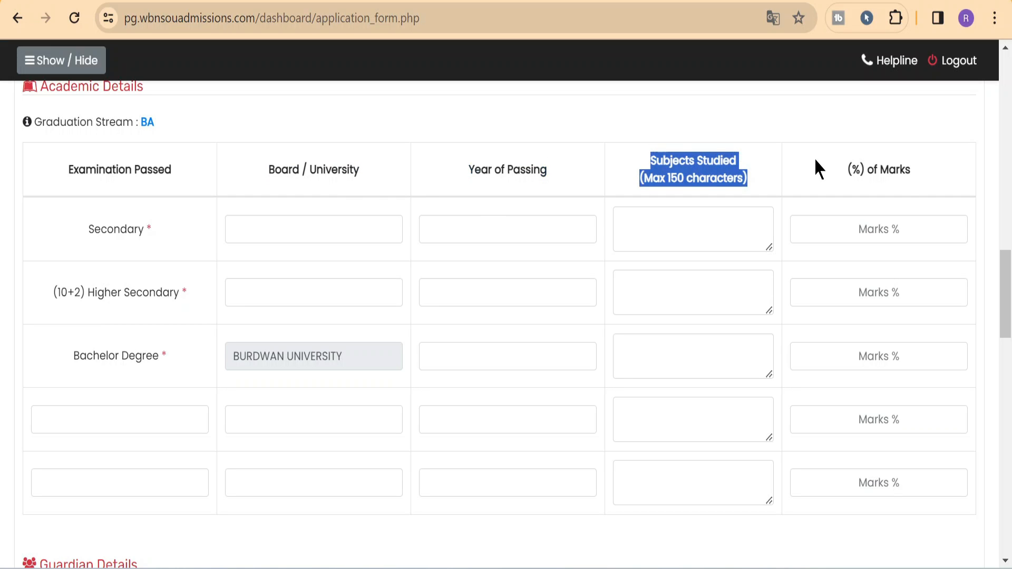
pyautogui.click(894, 230)
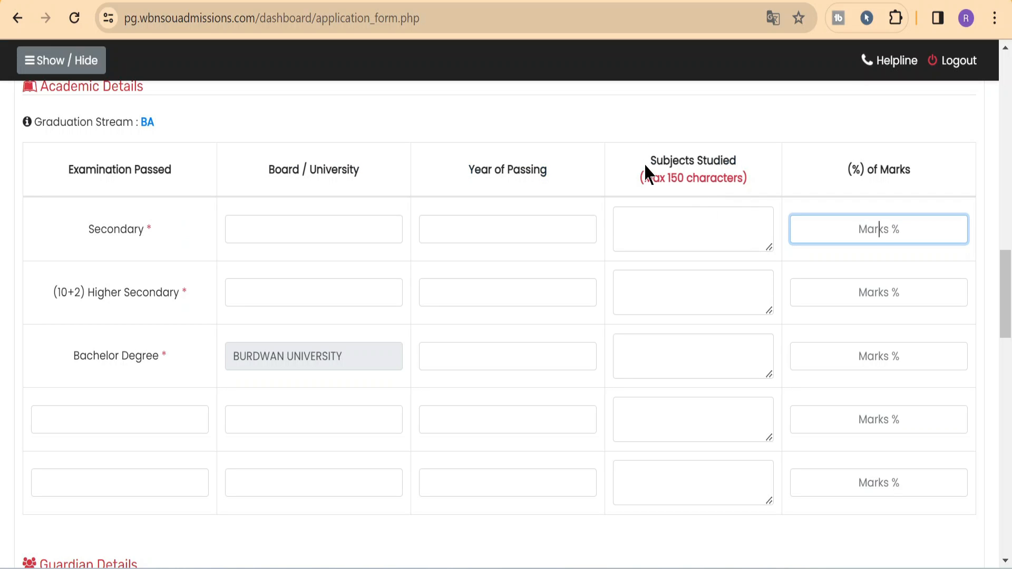
pyautogui.moveTo(651, 159); pyautogui.dragTo(695, 230)
pyautogui.click(695, 230)
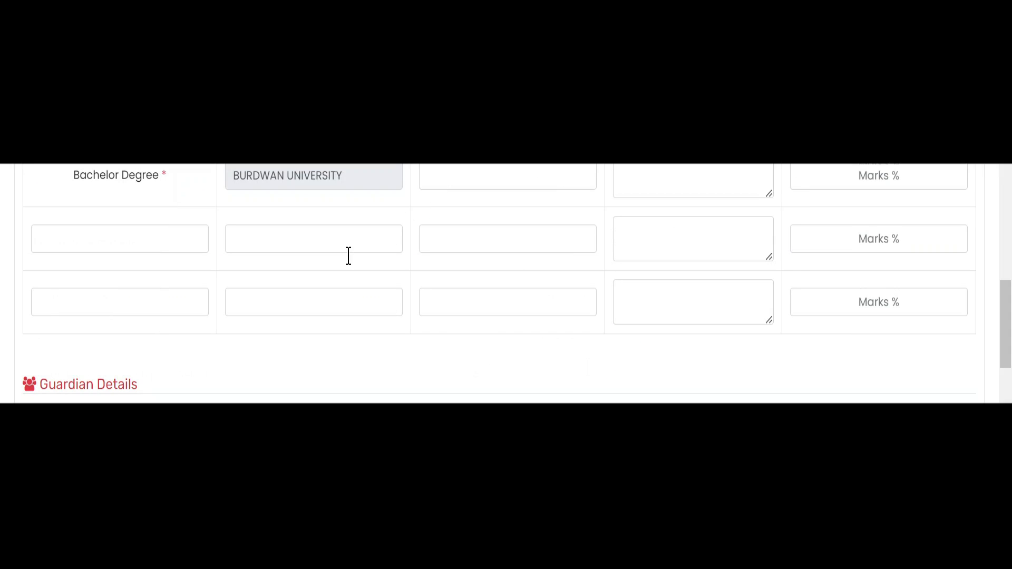
# Review the parents' name fields in Guardian Details and the choices offered for Guardian's Relationship.
pyautogui.scroll(-3, 348, 263)
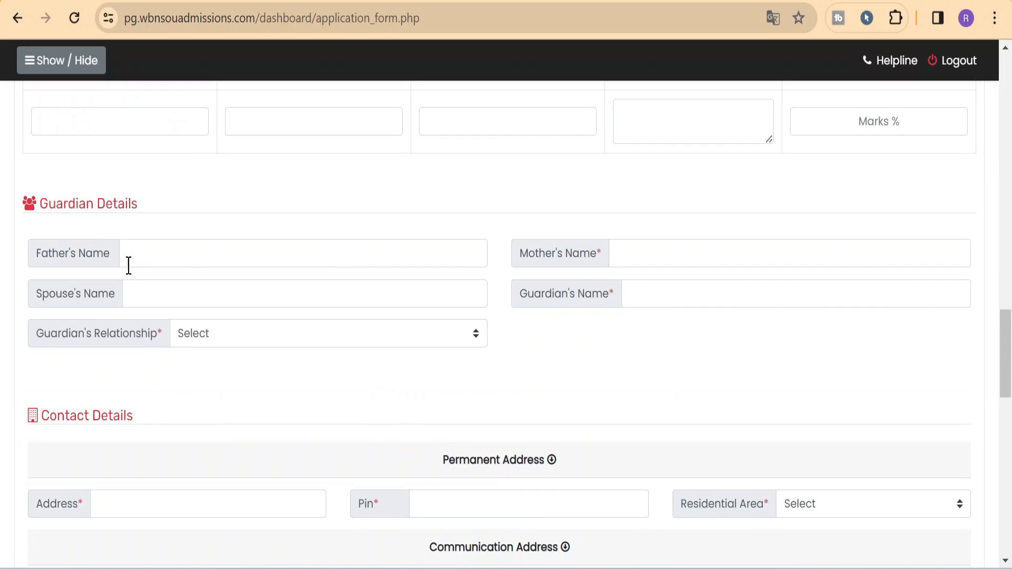
pyautogui.moveTo(36, 253); pyautogui.dragTo(112, 258)
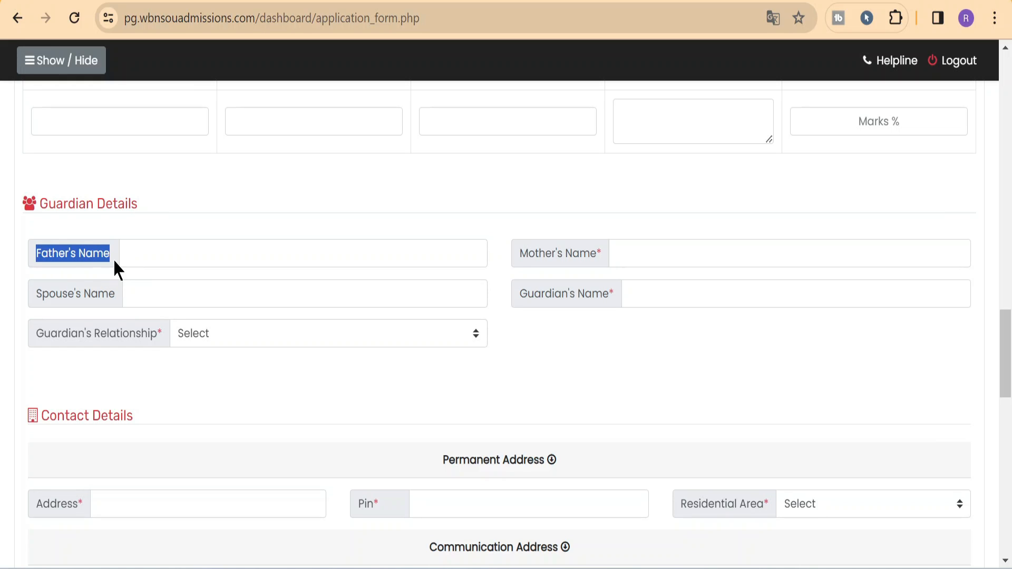
pyautogui.moveTo(528, 254); pyautogui.dragTo(617, 262)
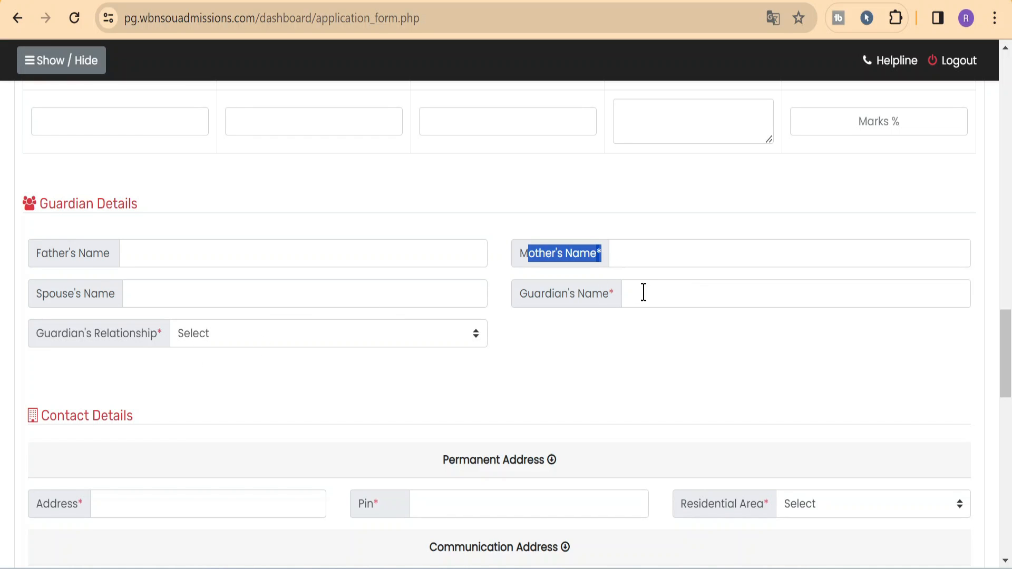
pyautogui.click(235, 328)
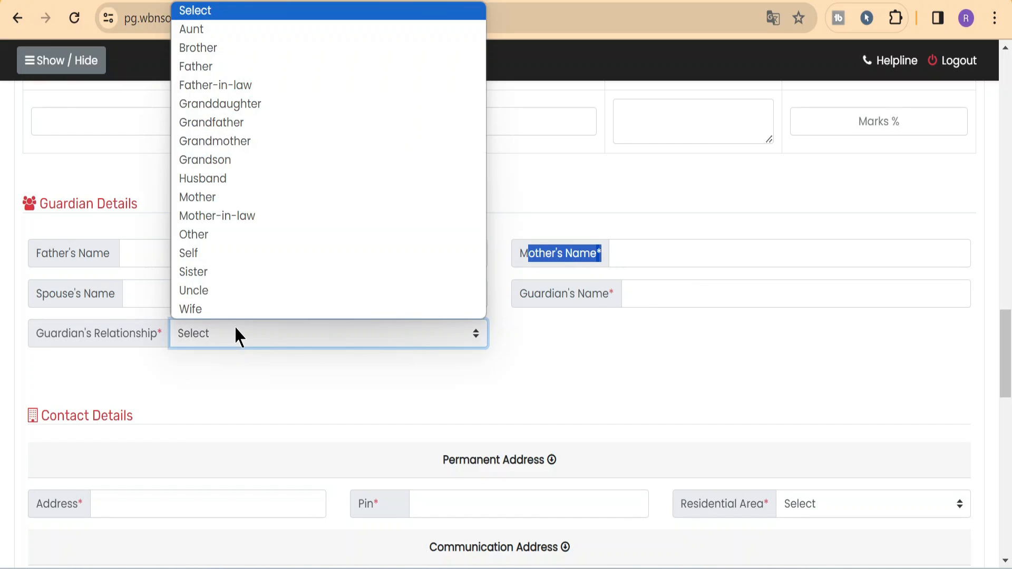
pyautogui.click(447, 332)
# View the permanent address's Residential Area options and mark the communication address as Same as Permanent Address.
pyautogui.scroll(-3, 594, 351)
pyautogui.scroll(-2, 595, 351)
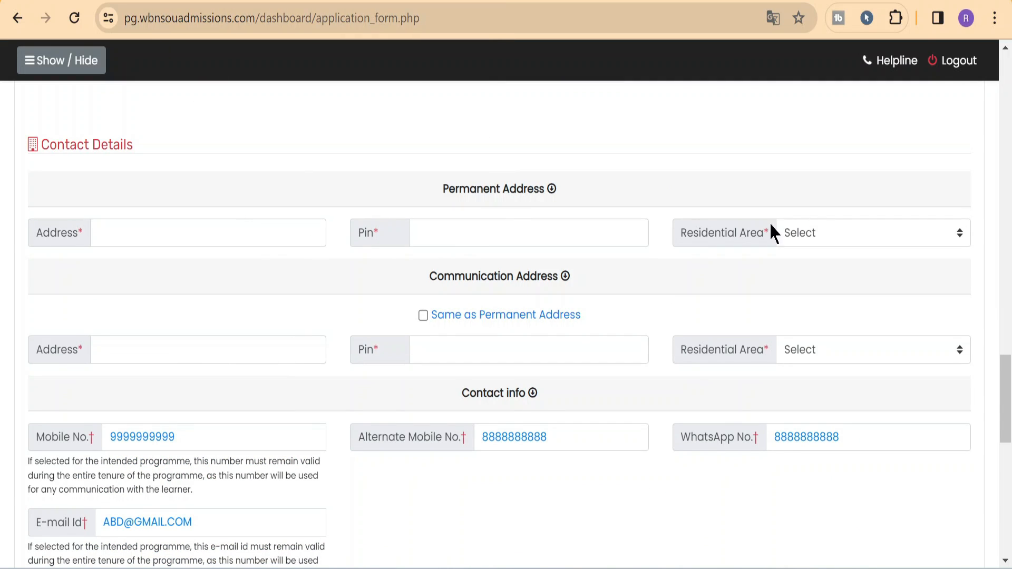
pyautogui.click(822, 243)
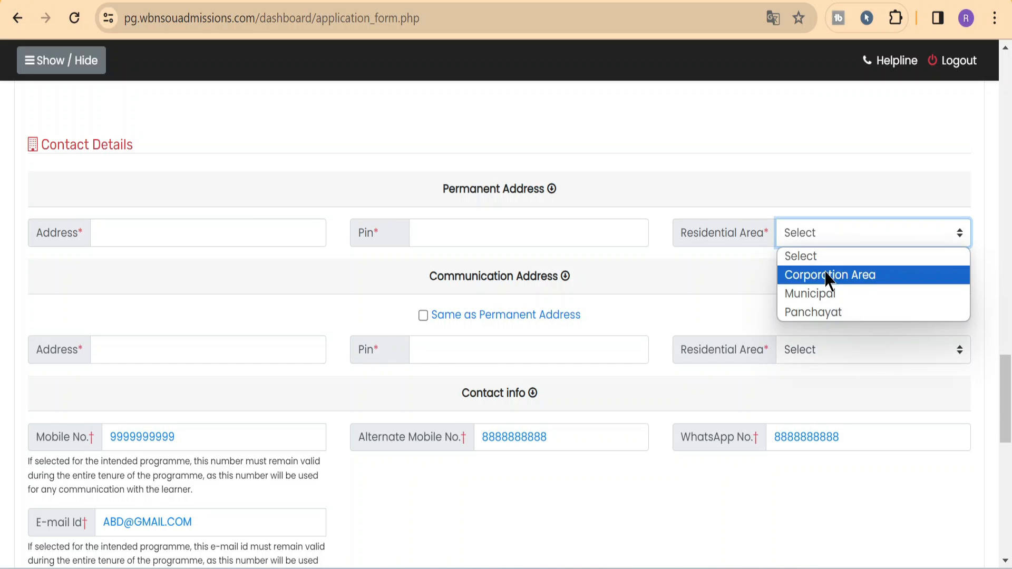
pyautogui.click(729, 277)
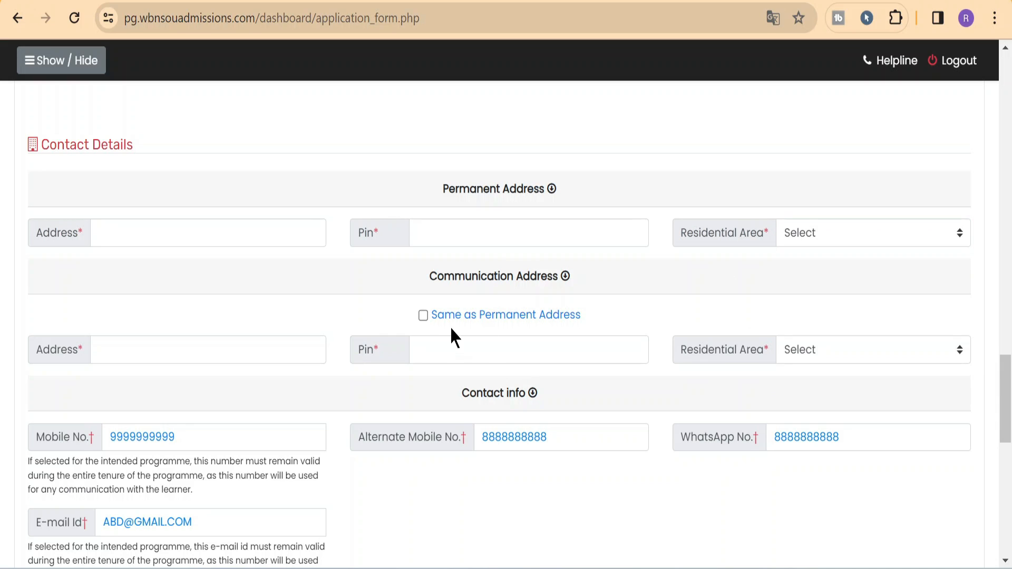
pyautogui.click(423, 316)
# Accept the declaration at the end of the application form and save the application.
pyautogui.scroll(-3, 468, 341)
pyautogui.scroll(-3, 479, 339)
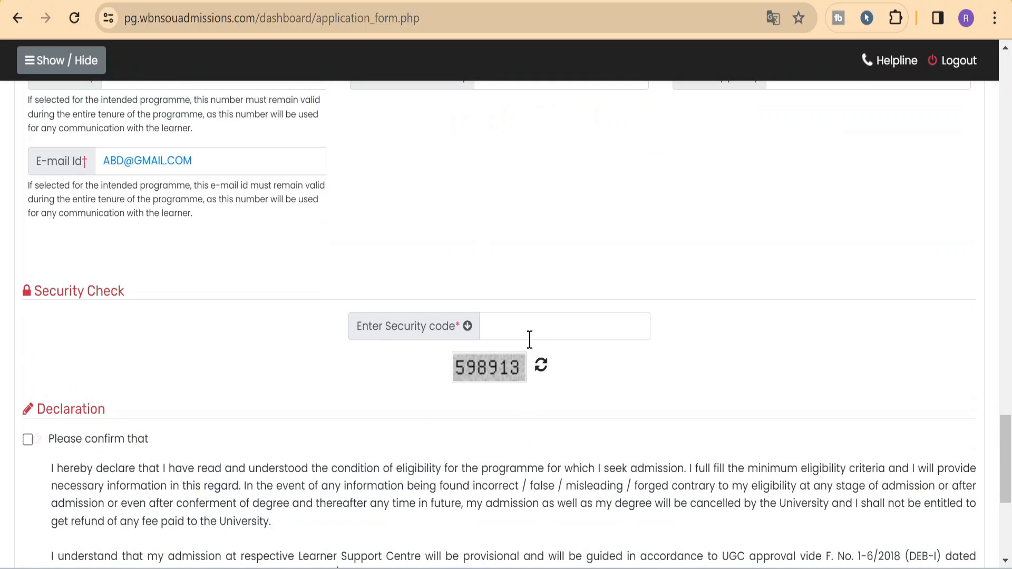
pyautogui.scroll(-5, 528, 339)
pyautogui.click(27, 168)
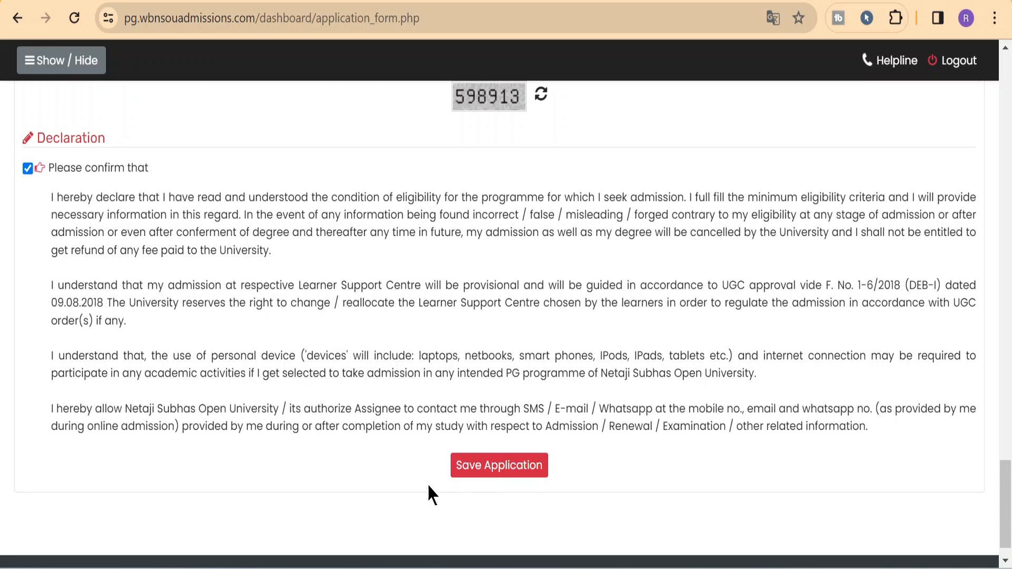
pyautogui.click(481, 472)
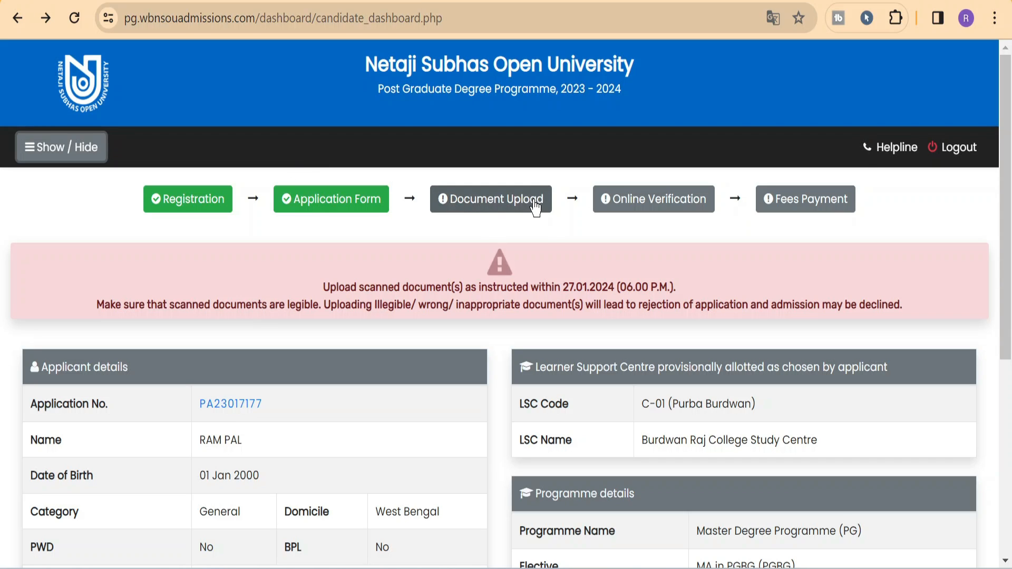
# Review the applicant and programme details on the candidate dashboard and open the document upload page.
pyautogui.scroll(-3, 544, 223)
pyautogui.scroll(-2, 505, 240)
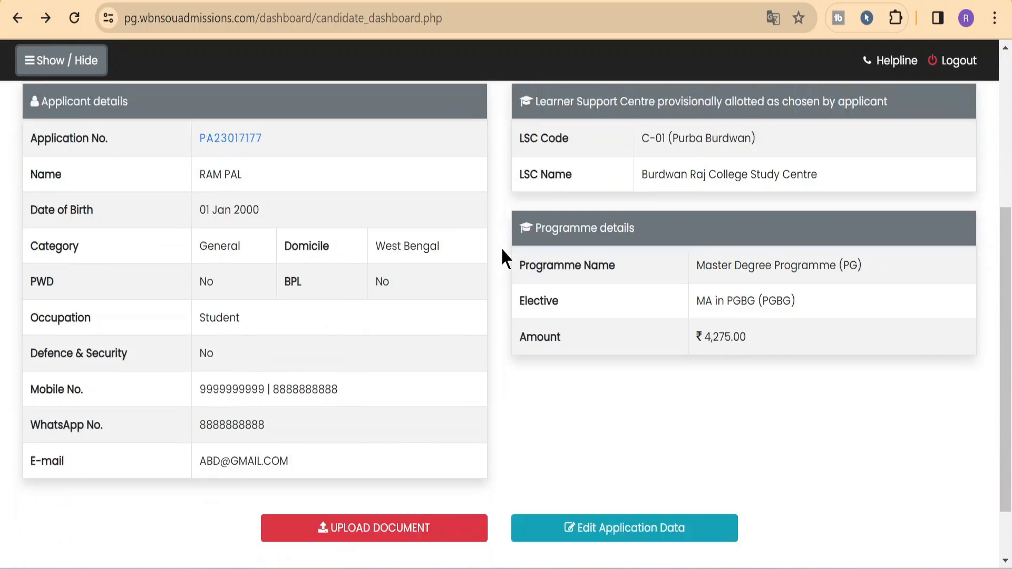
pyautogui.scroll(-1, 503, 258)
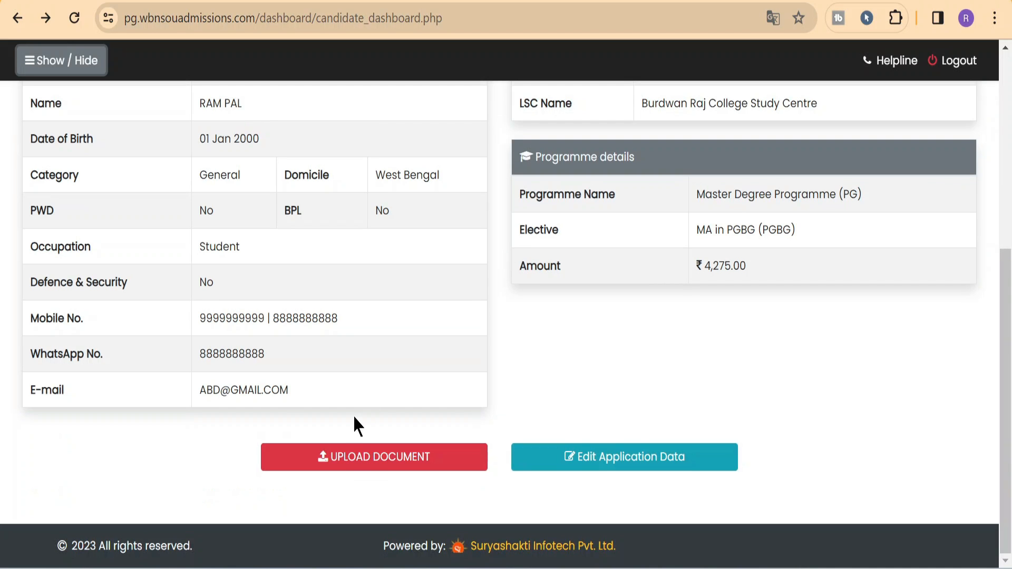
pyautogui.click(390, 458)
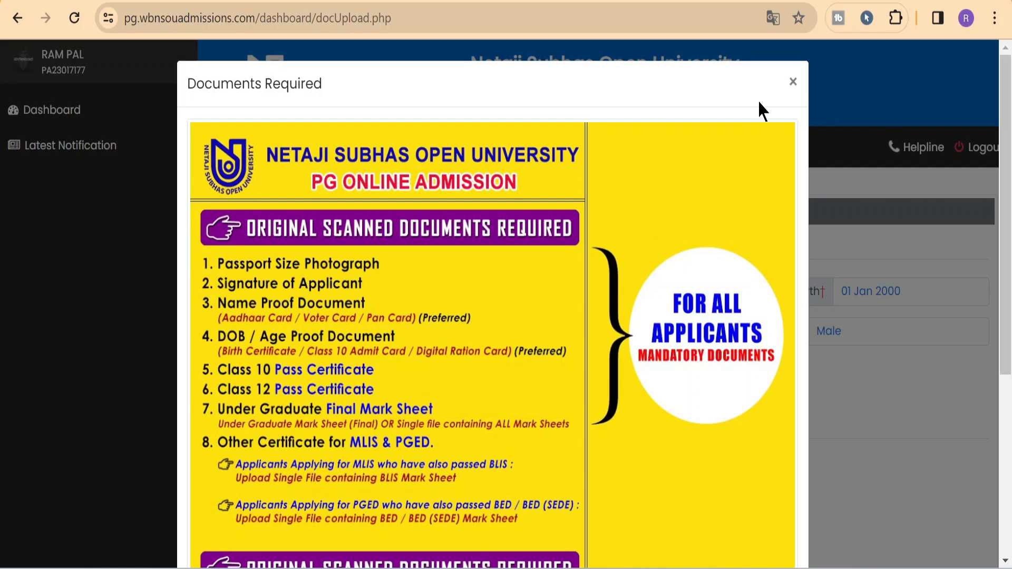
# Close the Documents Required notice and hide the side navigation on the upload page.
pyautogui.click(792, 82)
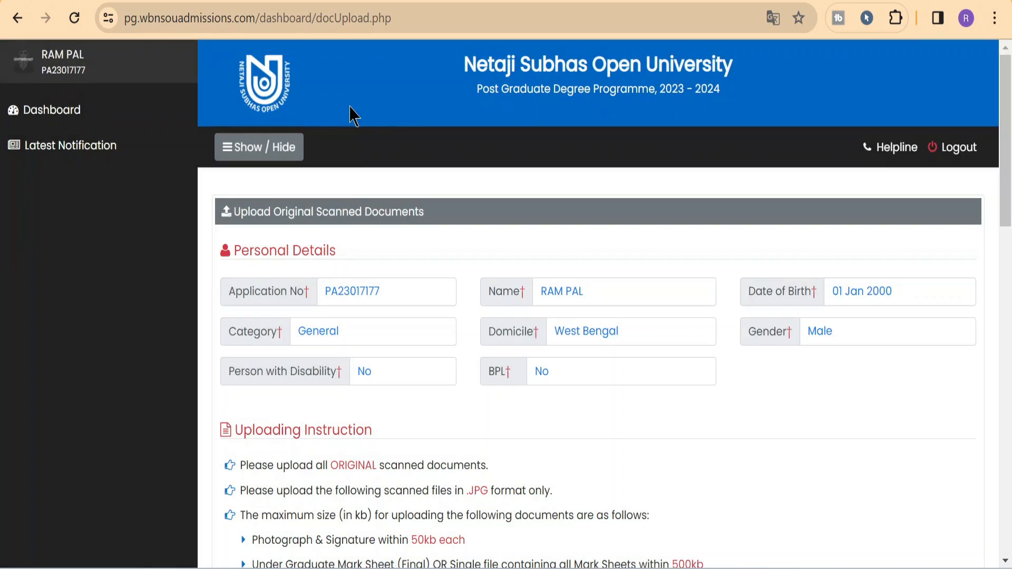
pyautogui.click(260, 154)
# Examine the uploading instructions and the required document types with their format and size limits.
pyautogui.scroll(-7, 451, 247)
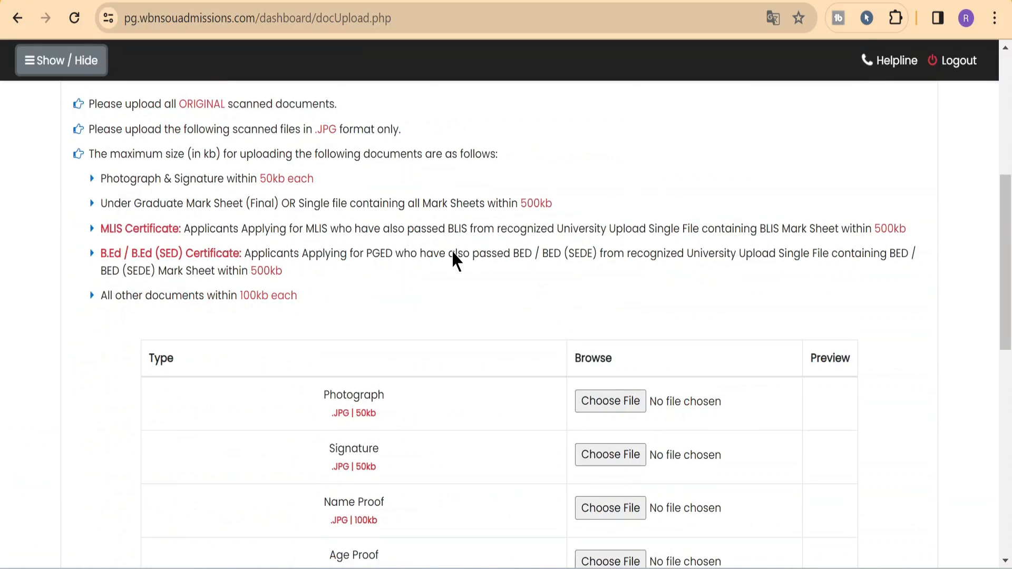
pyautogui.scroll(-3, 453, 254)
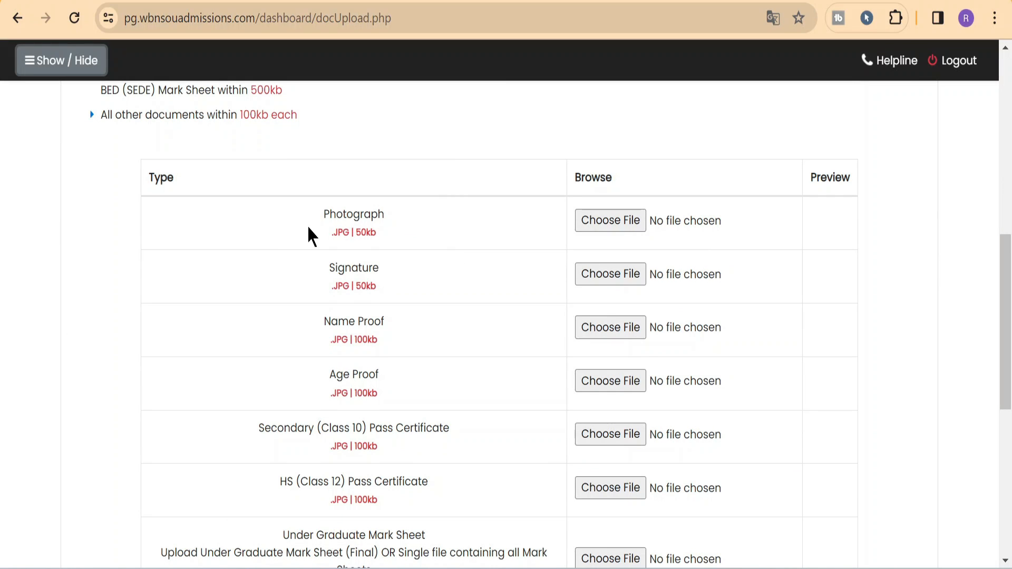
pyautogui.scroll(-2, 390, 269)
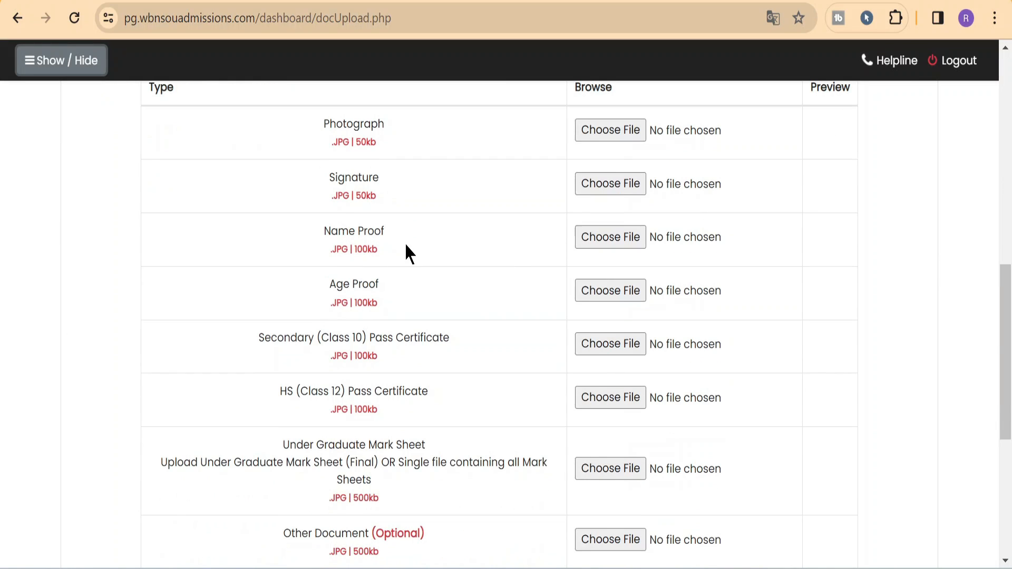
pyautogui.moveTo(323, 295); pyautogui.dragTo(376, 299)
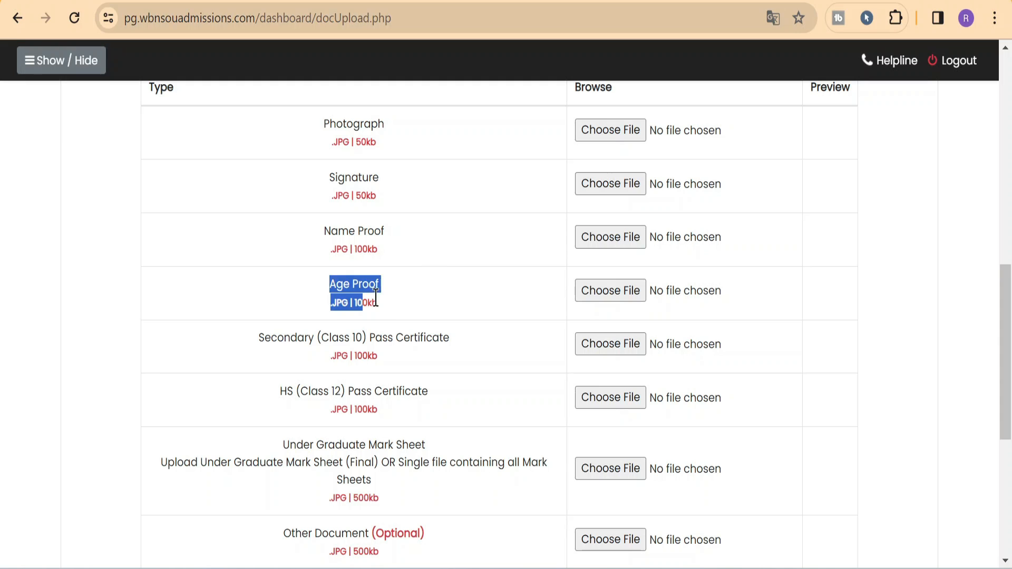
pyautogui.scroll(-4, 420, 305)
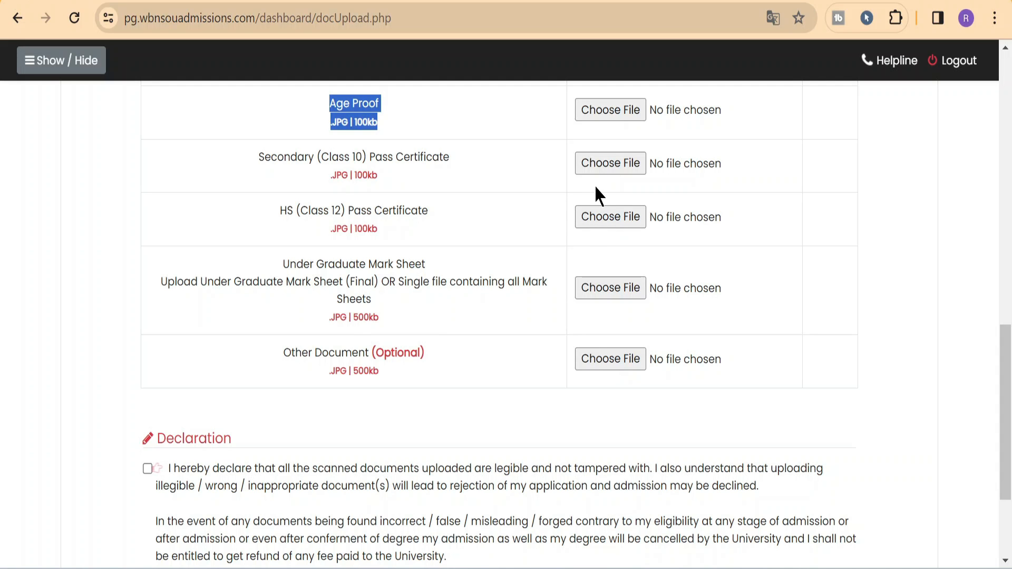
pyautogui.scroll(4, 454, 227)
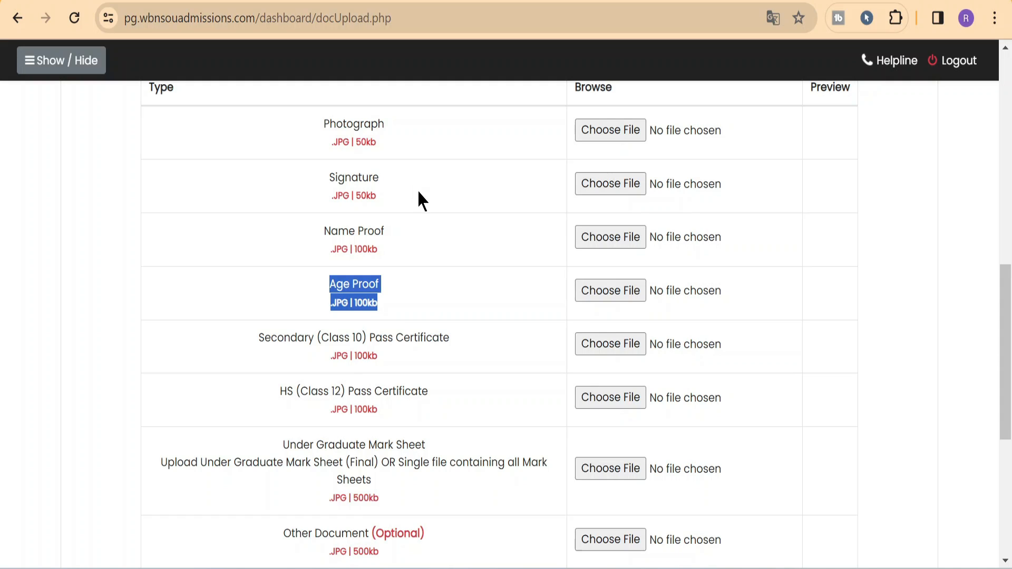
pyautogui.scroll(-4, 416, 200)
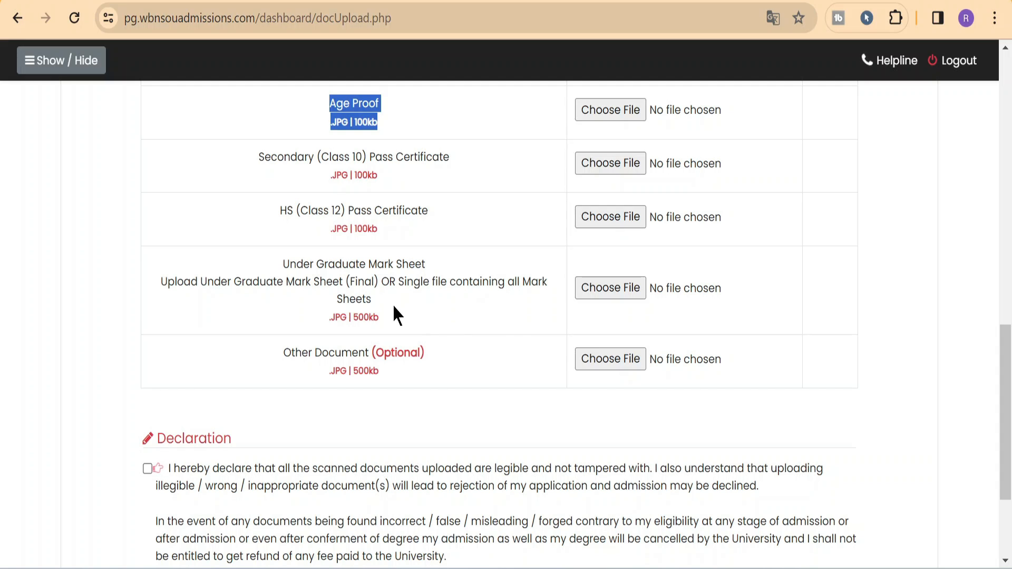
# Accept the declaration that the scanned documents are legible and not tampered with, and upload the documents.
pyautogui.moveTo(241, 289); pyautogui.dragTo(354, 289)
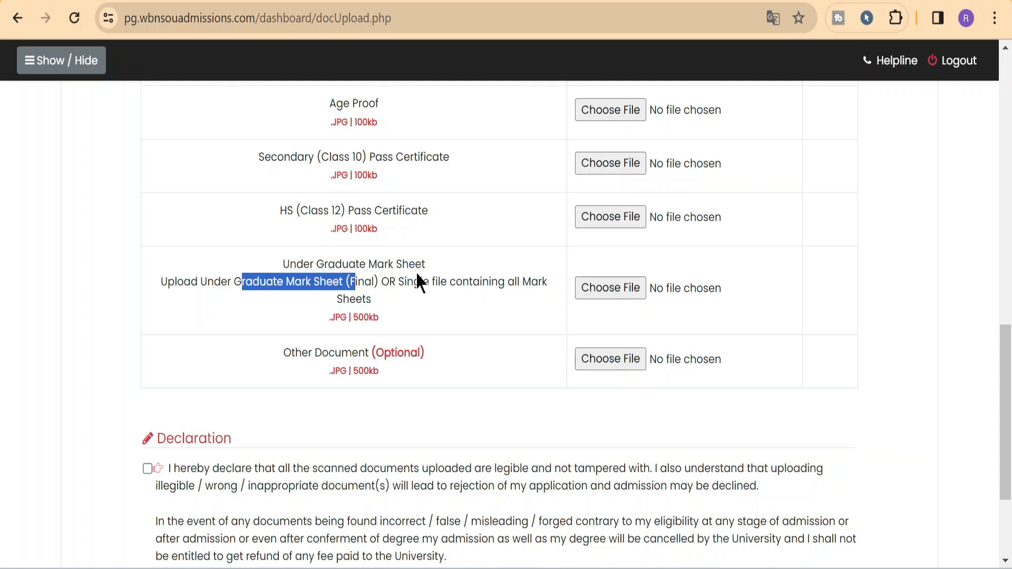
pyautogui.scroll(-3, 601, 264)
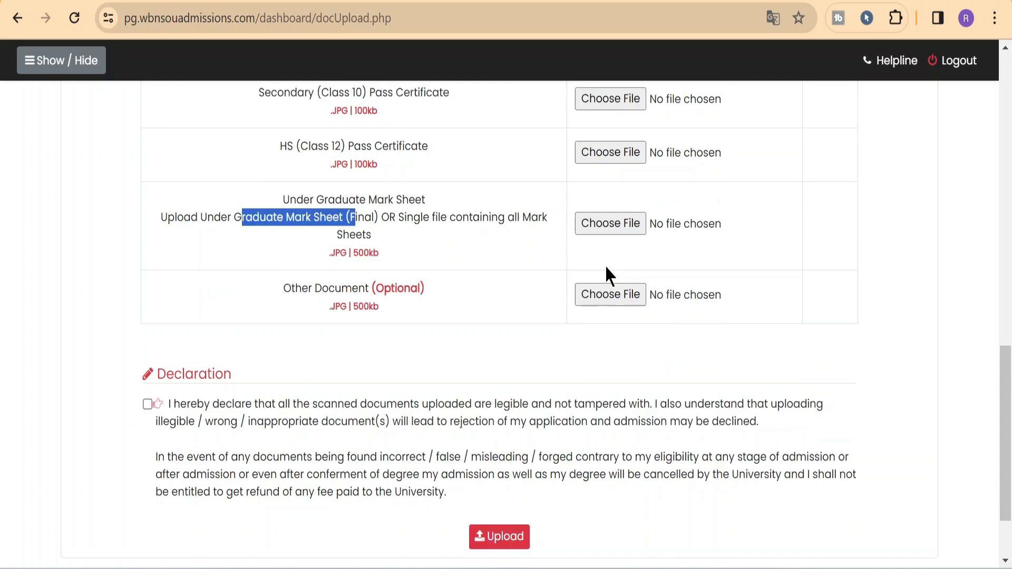
pyautogui.click(148, 307)
pyautogui.click(501, 440)
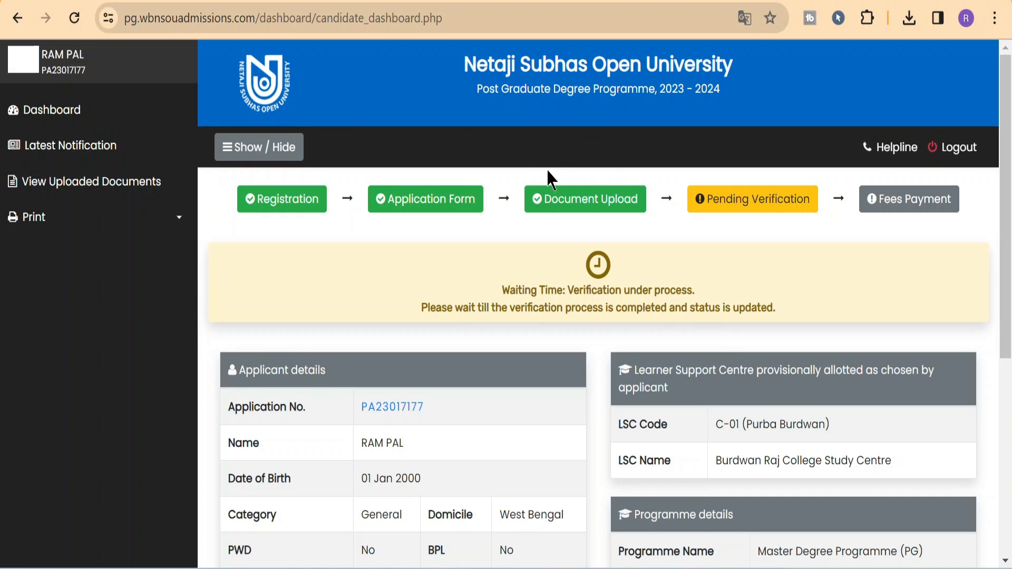
# Review the verification status, applicant and programme details, and the options for changing documents or application data on the candidate dashboard.
pyautogui.scroll(-5, 785, 458)
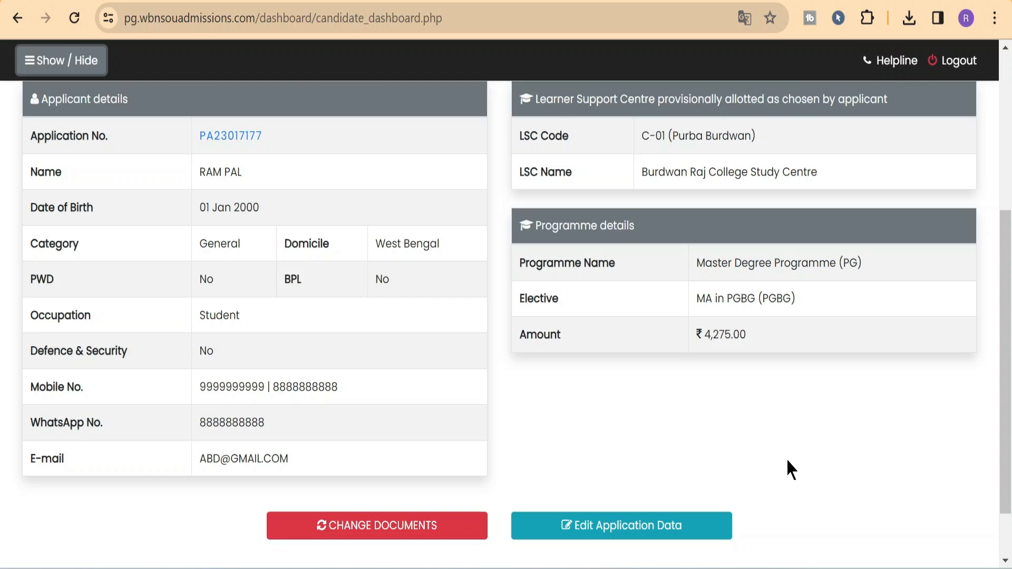
pyautogui.scroll(5, 787, 460)
pyautogui.scroll(-1, 760, 406)
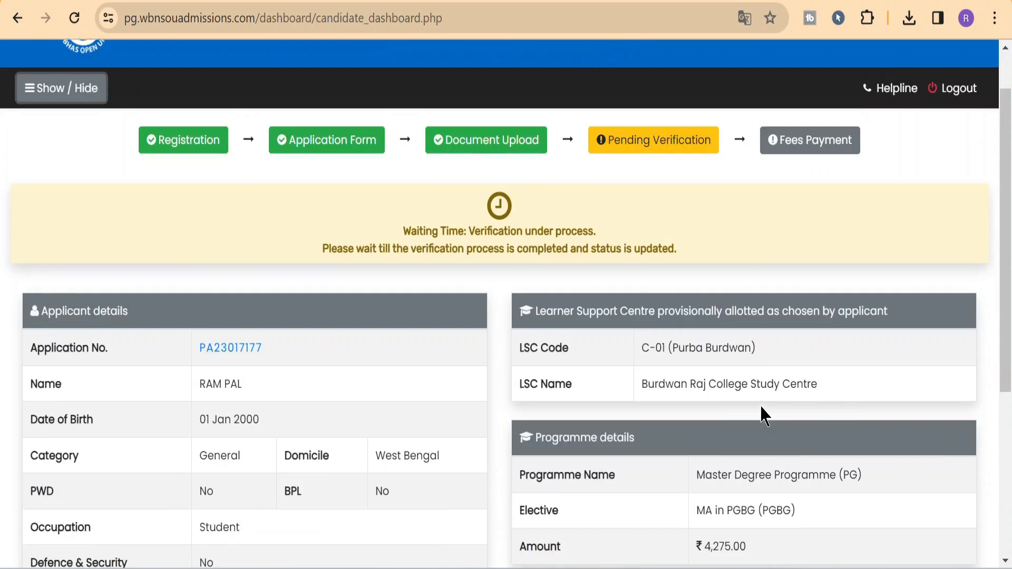
pyautogui.scroll(-4, 764, 415)
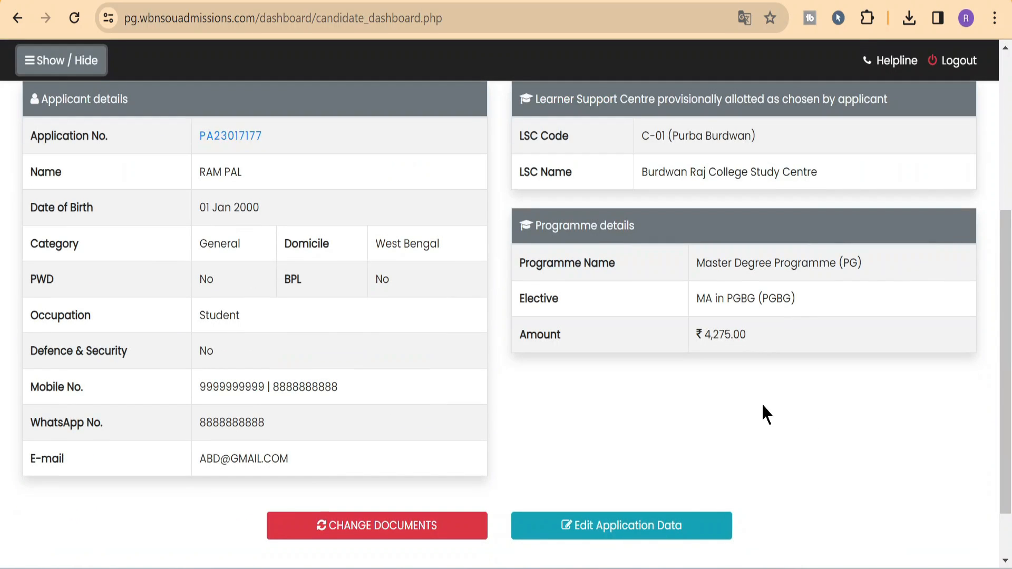
pyautogui.click(683, 536)
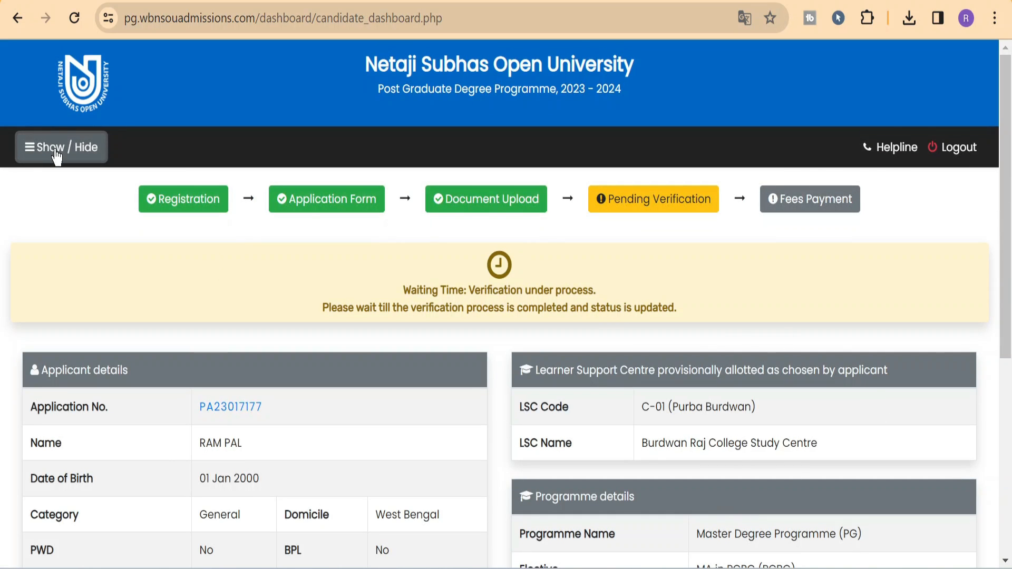
# Show the side navigation and open the printable version of the application form.
pyautogui.click(58, 151)
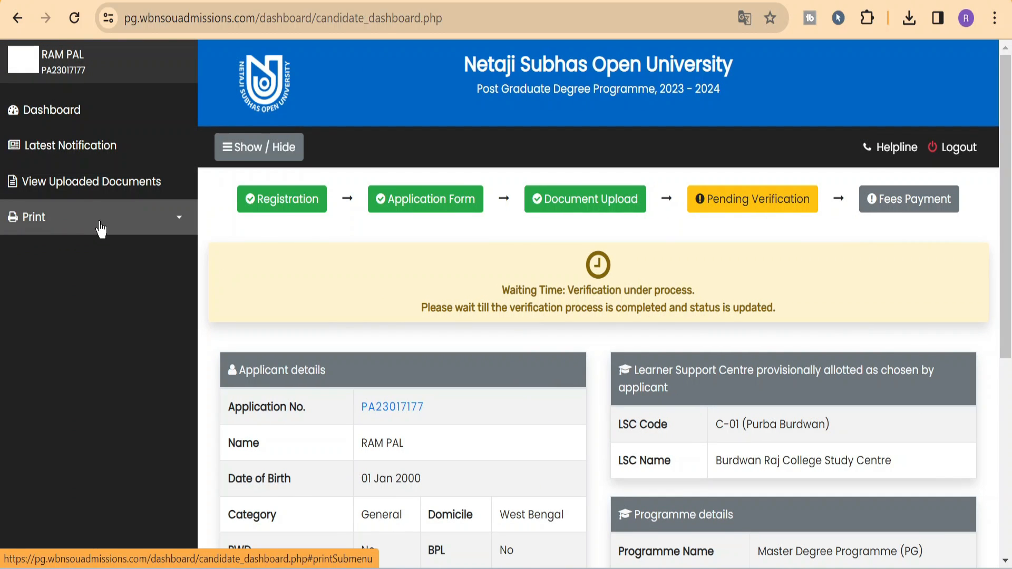
pyautogui.click(53, 227)
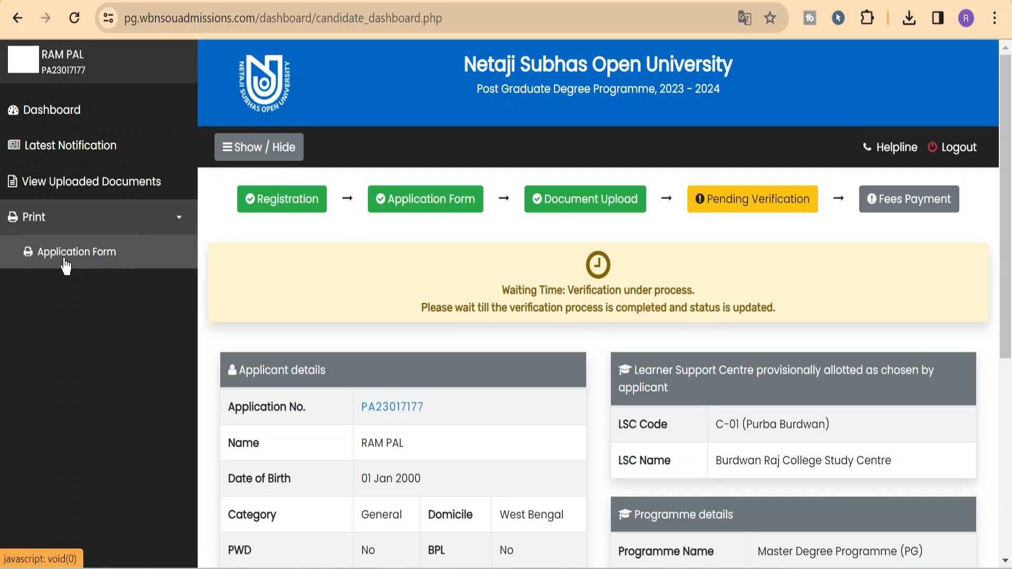
pyautogui.click(65, 265)
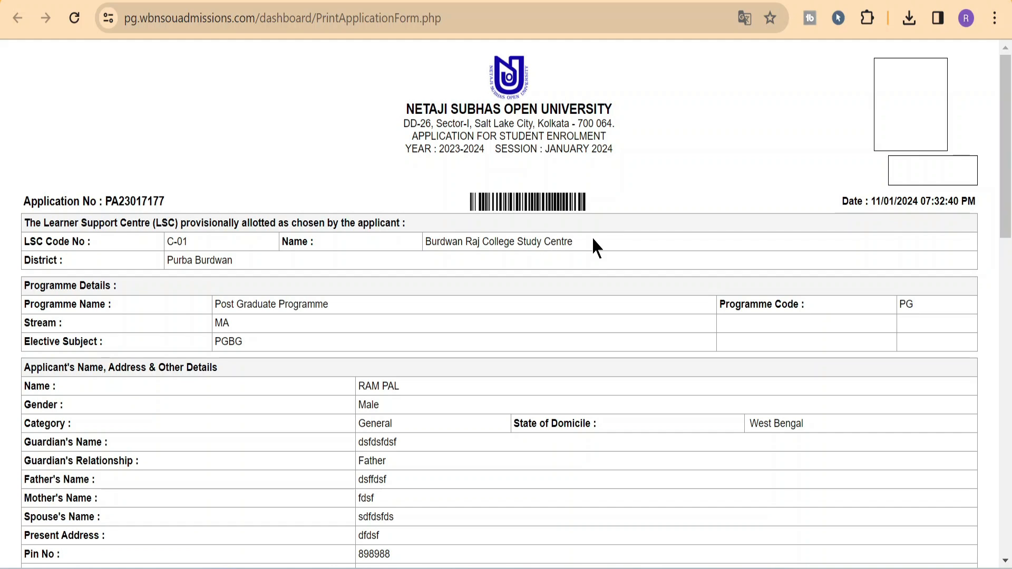
# Review the printable application form through to its declaration, and return to the candidate dashboard to check the programme fee amount.
pyautogui.scroll(-20, 594, 248)
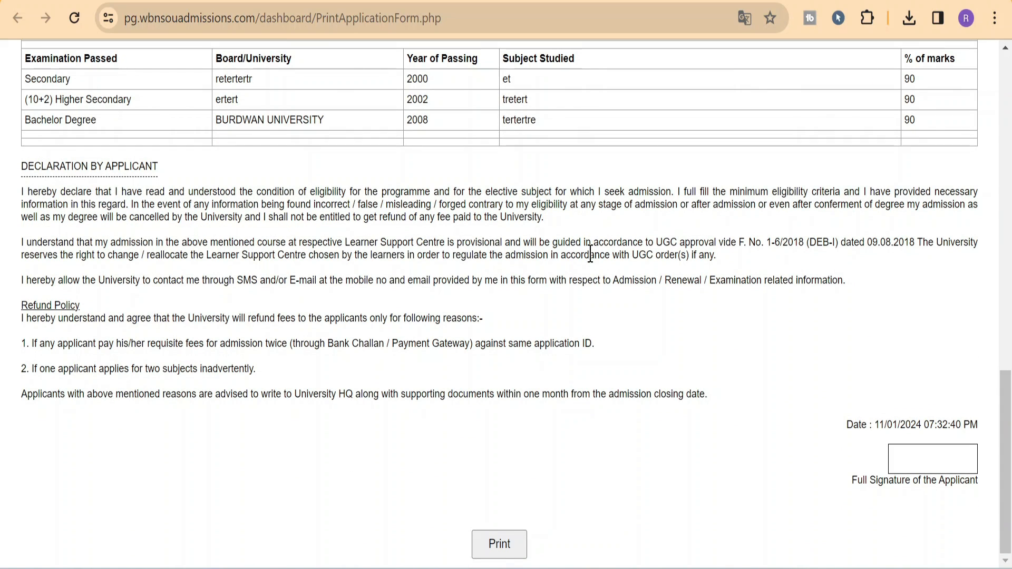
pyautogui.scroll(2, 582, 392)
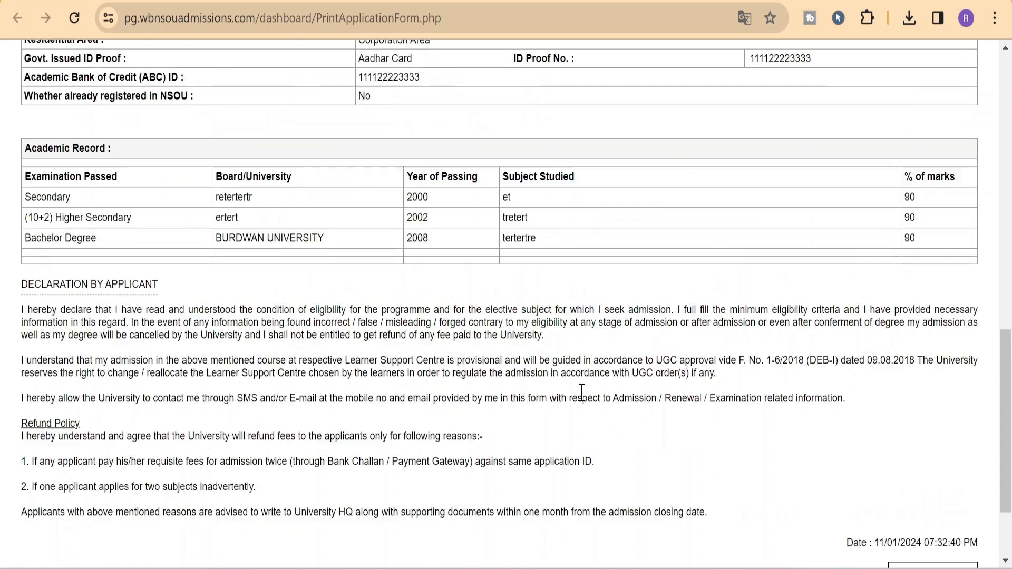
pyautogui.scroll(8, 582, 393)
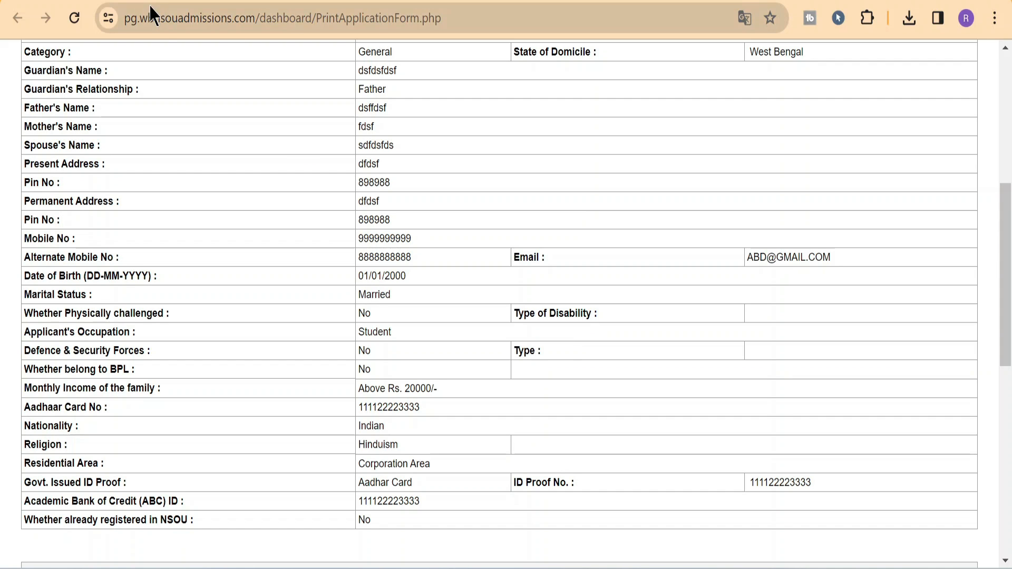
pyautogui.hotkey('alt', 'Left')
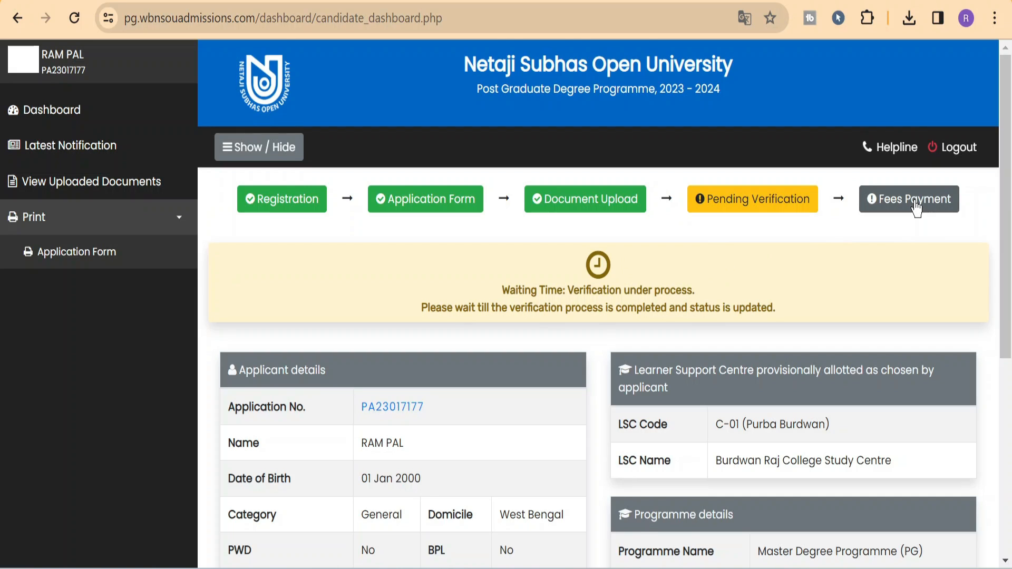
pyautogui.scroll(-5, 856, 263)
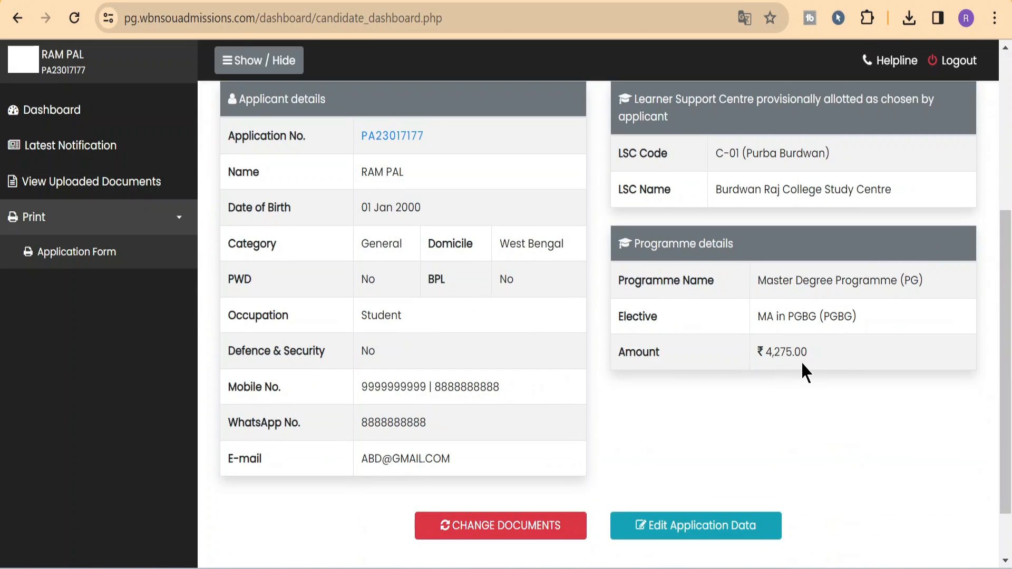